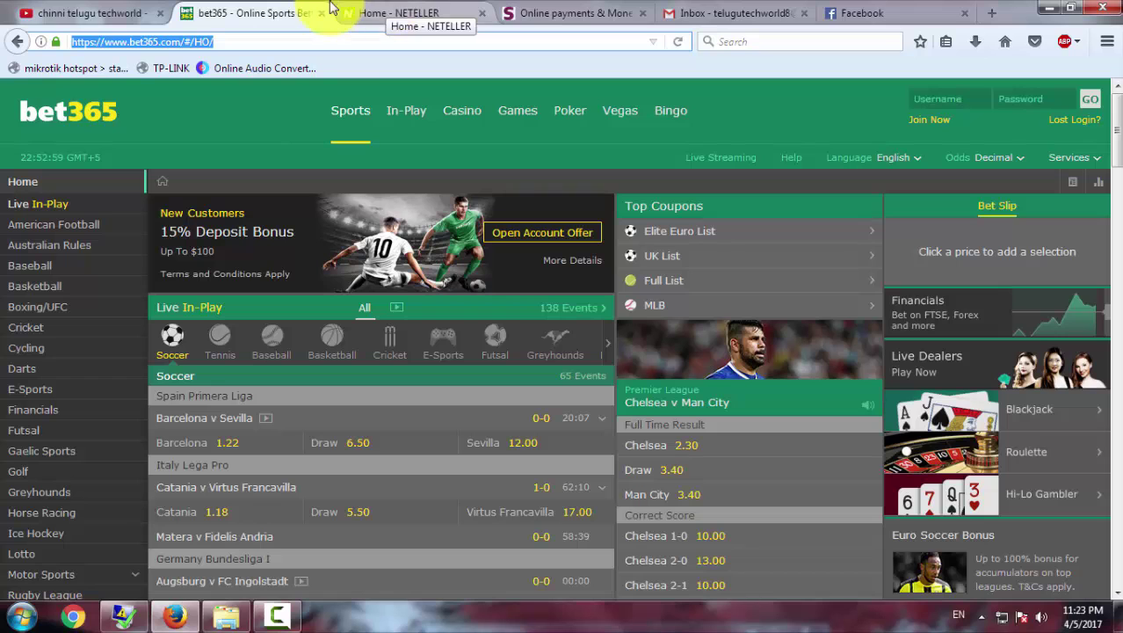
Step: Look over the NETELLER home page and the subscribe option on the YouTube channel page
left_click(401, 17)
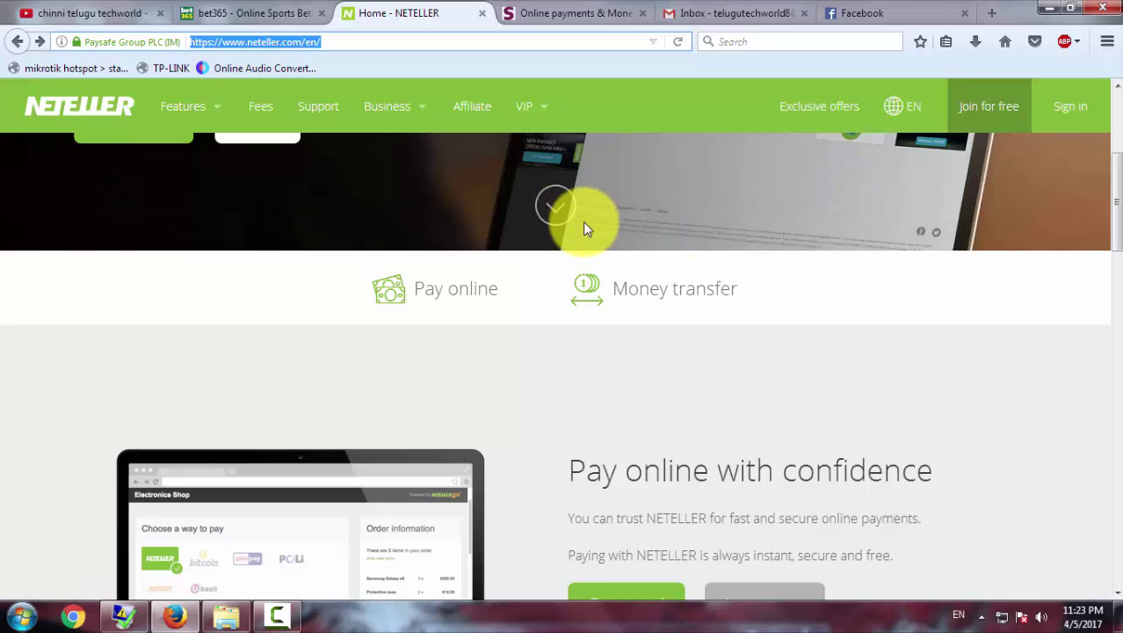
scroll(582, 242, "up", 3)
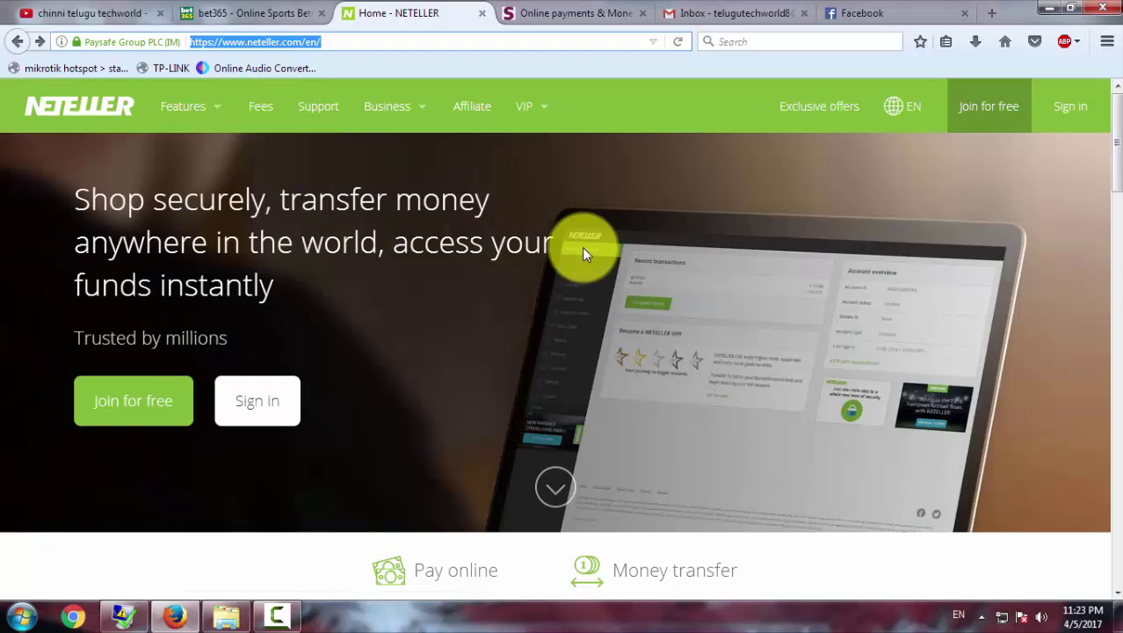
left_click(88, 12)
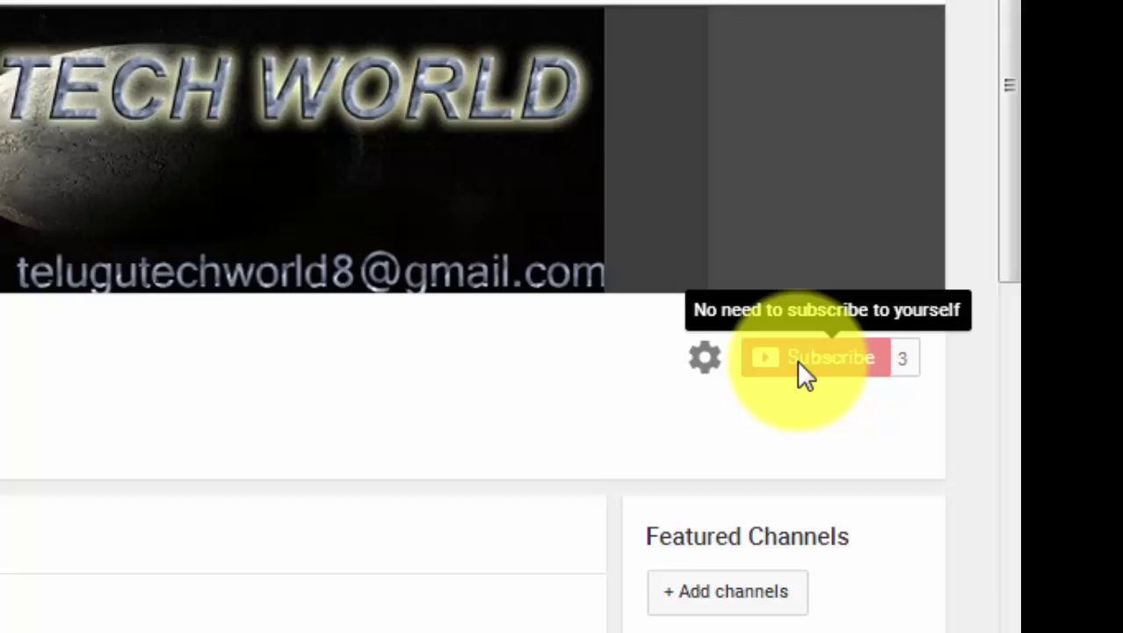
left_click(792, 362)
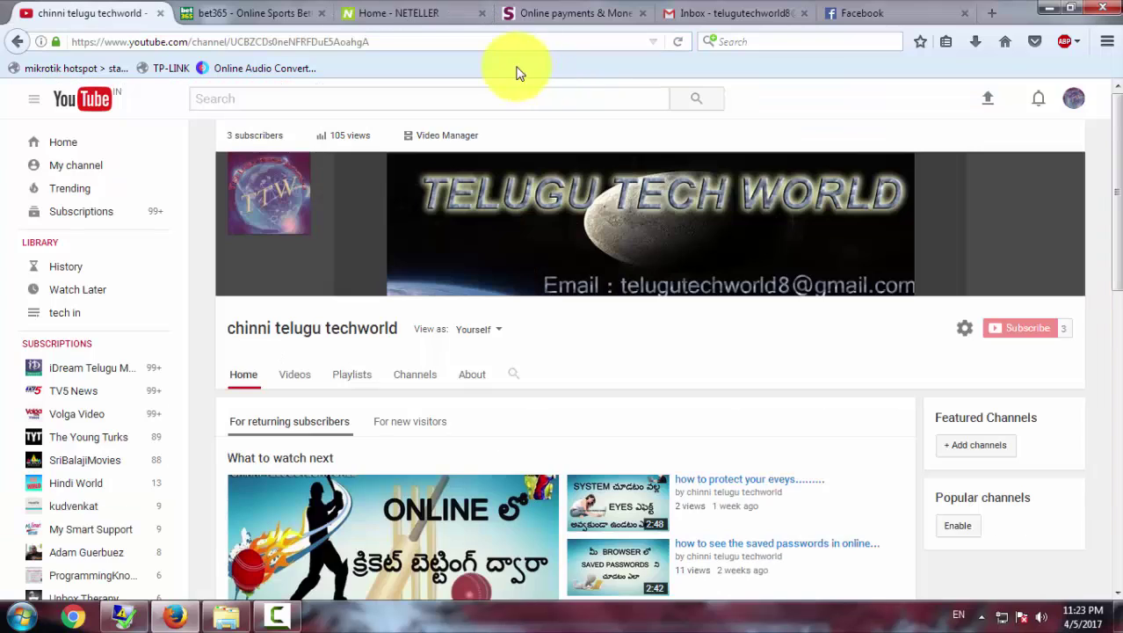
Step: Open the NETELLER free account sign-up form and examine its email address and password fields
left_click(428, 9)
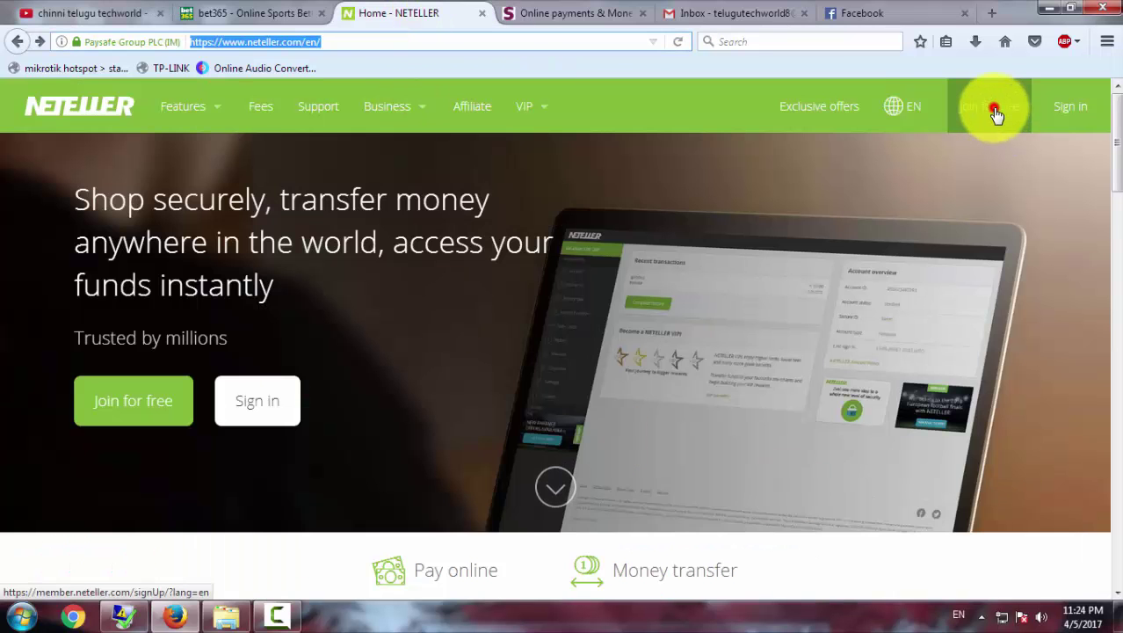
left_click(996, 111)
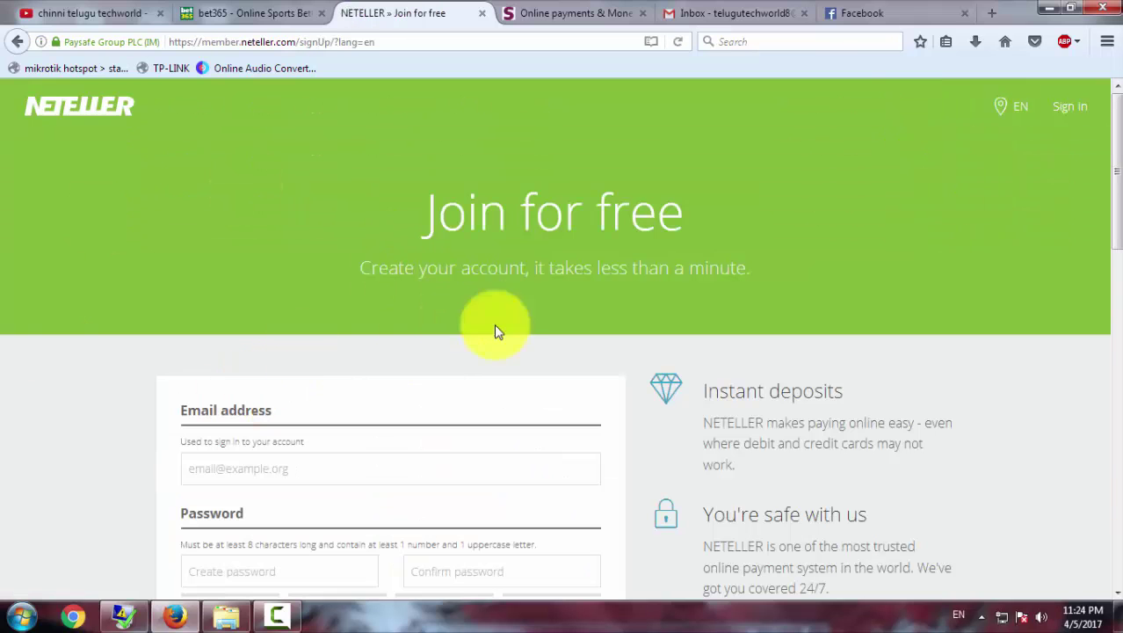
scroll(485, 421, "down", 5)
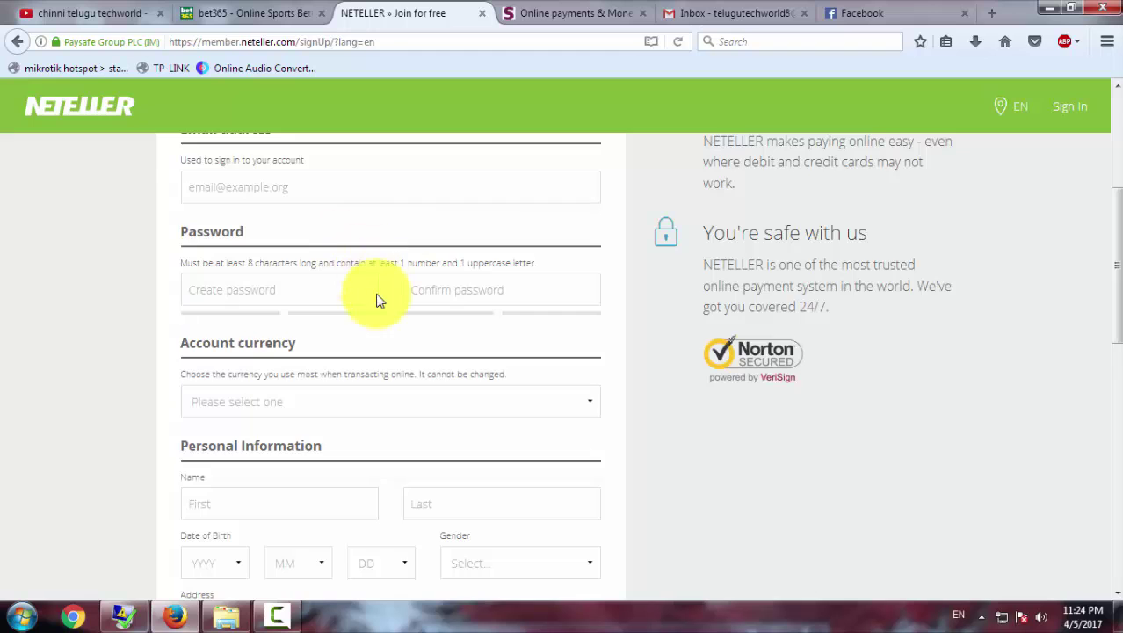
scroll(422, 281, "up", 2)
left_click(308, 281)
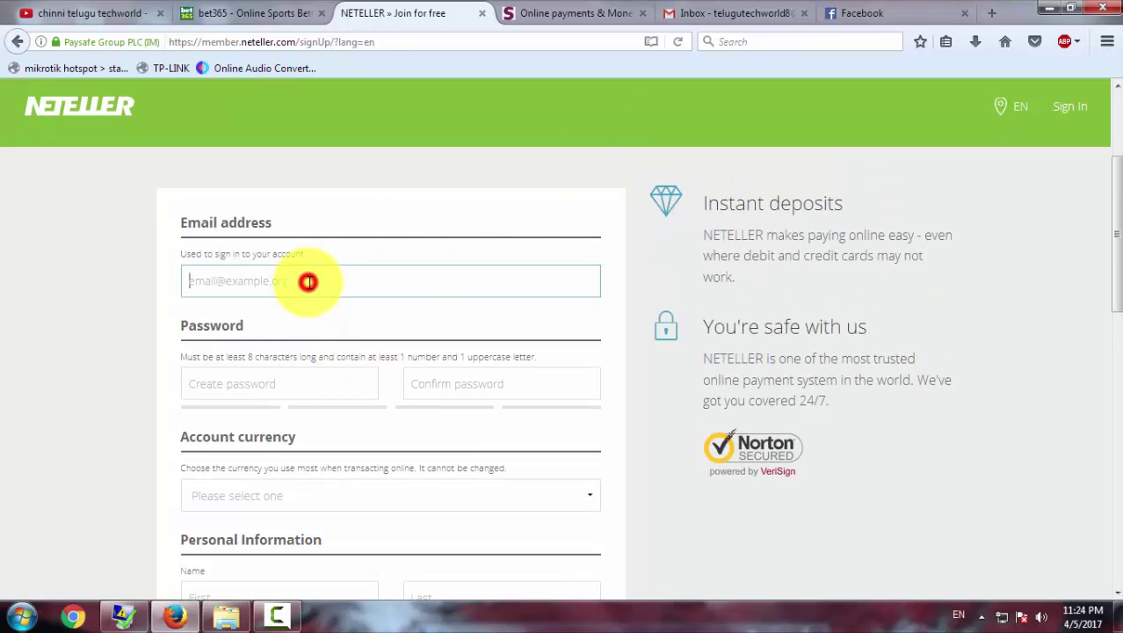
left_click(289, 373)
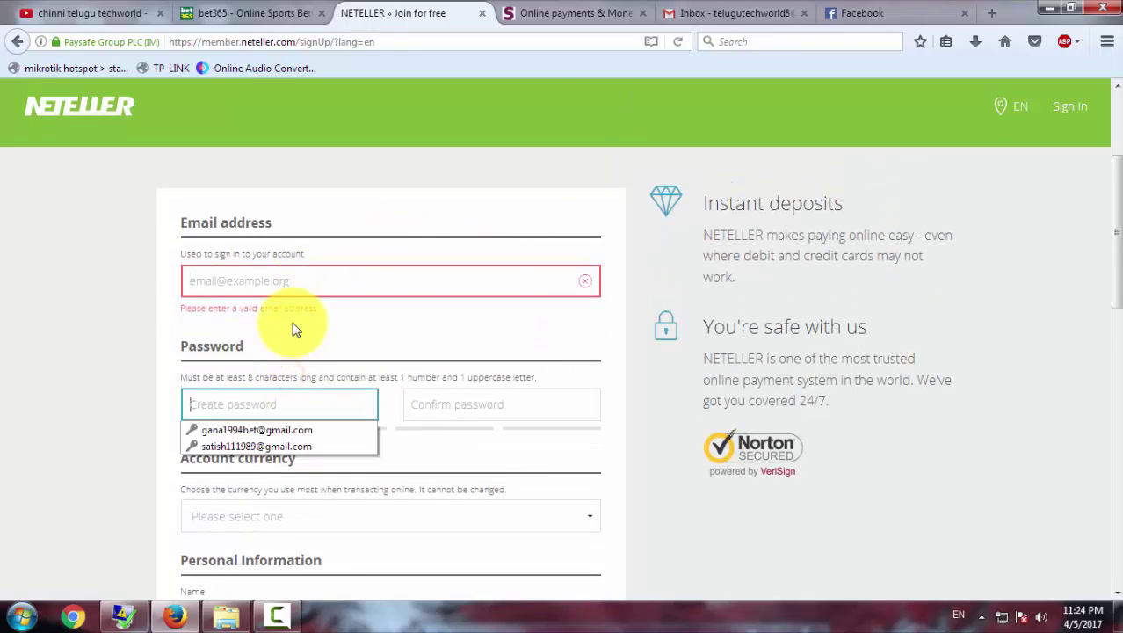
left_click(474, 403)
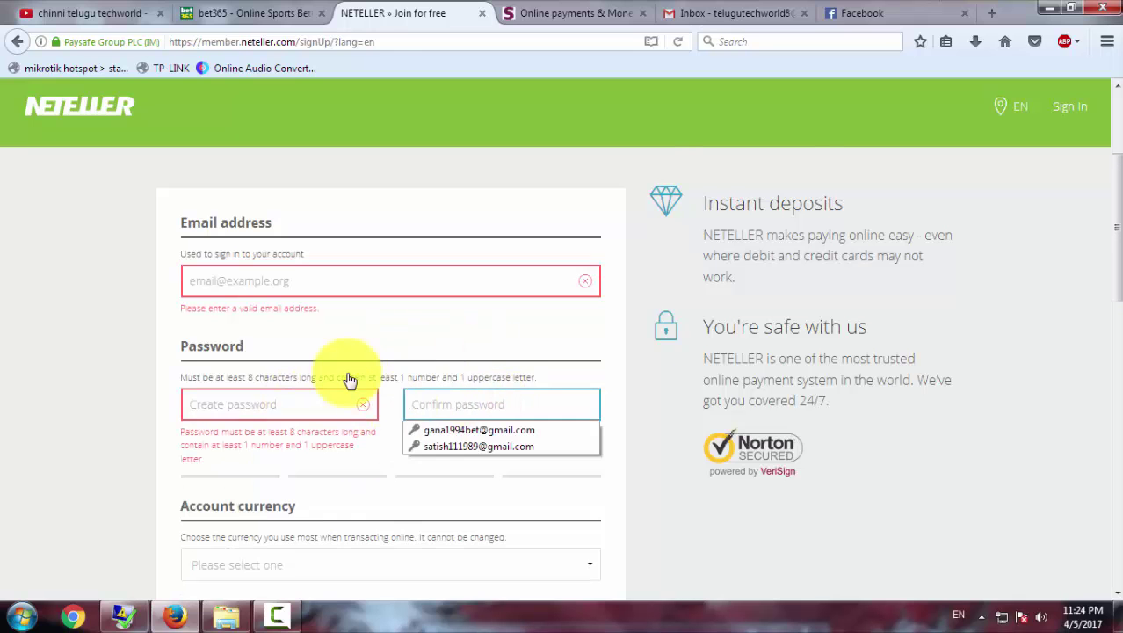
scroll(343, 440, "down", 1)
scroll(307, 475, "down", 1)
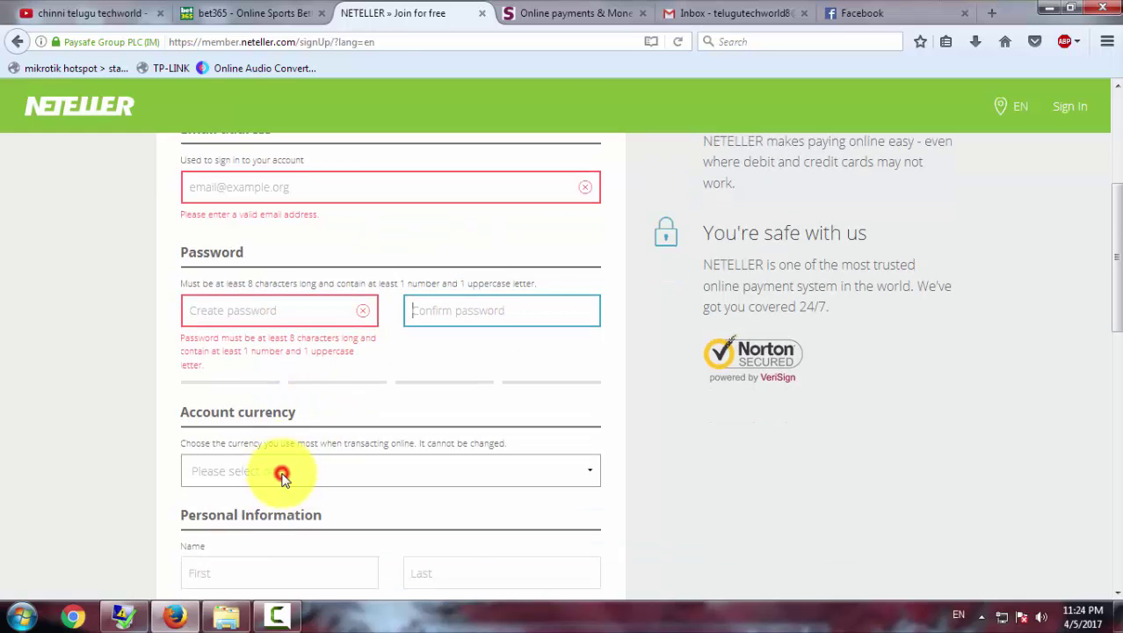
Step: Set the account currency in the sign-up form to INR - Indian Rupee
left_click(282, 476)
left_click(282, 475)
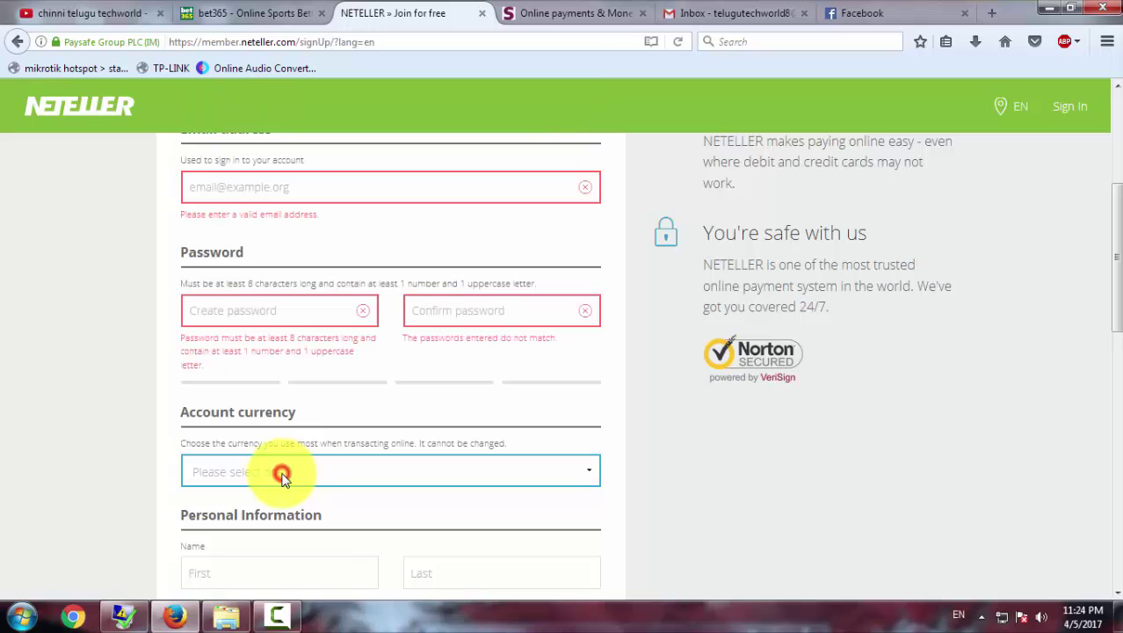
left_click(282, 475)
key("i")
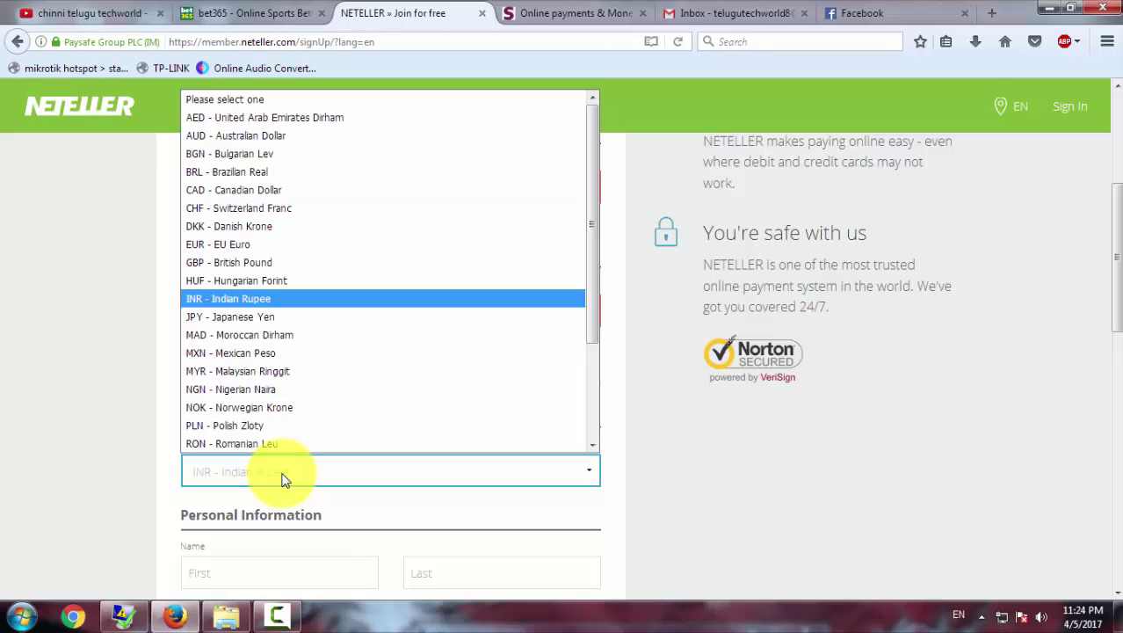
left_click(282, 476)
Step: Examine the first and last name fields under Personal Information, checking the bet365 page before returning to the form
scroll(281, 439, "down", 3)
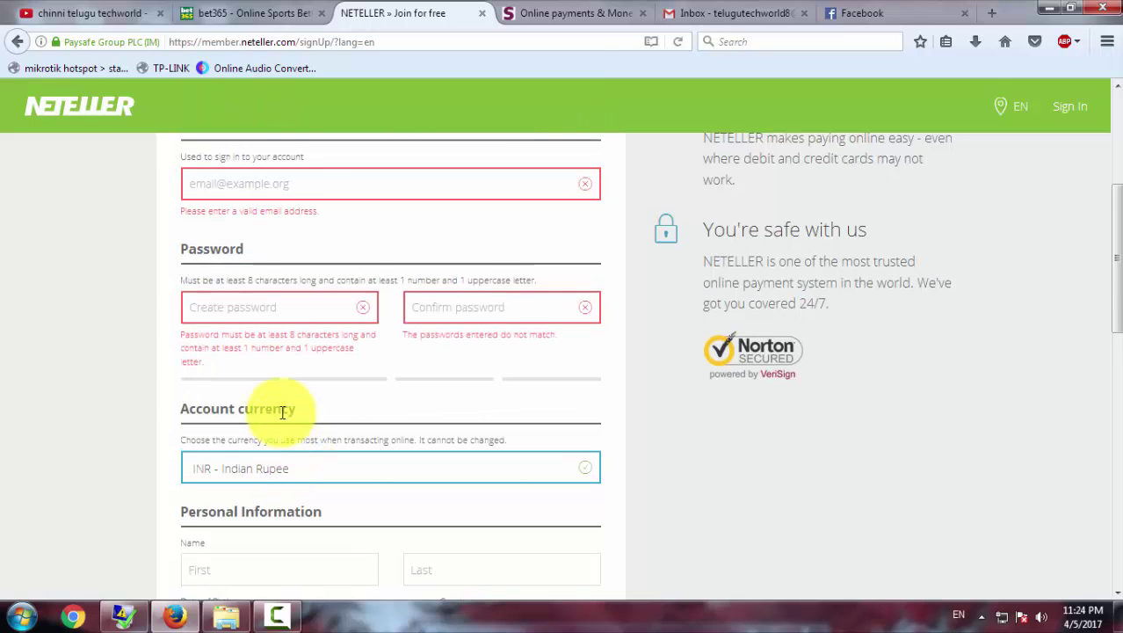
left_click(262, 294)
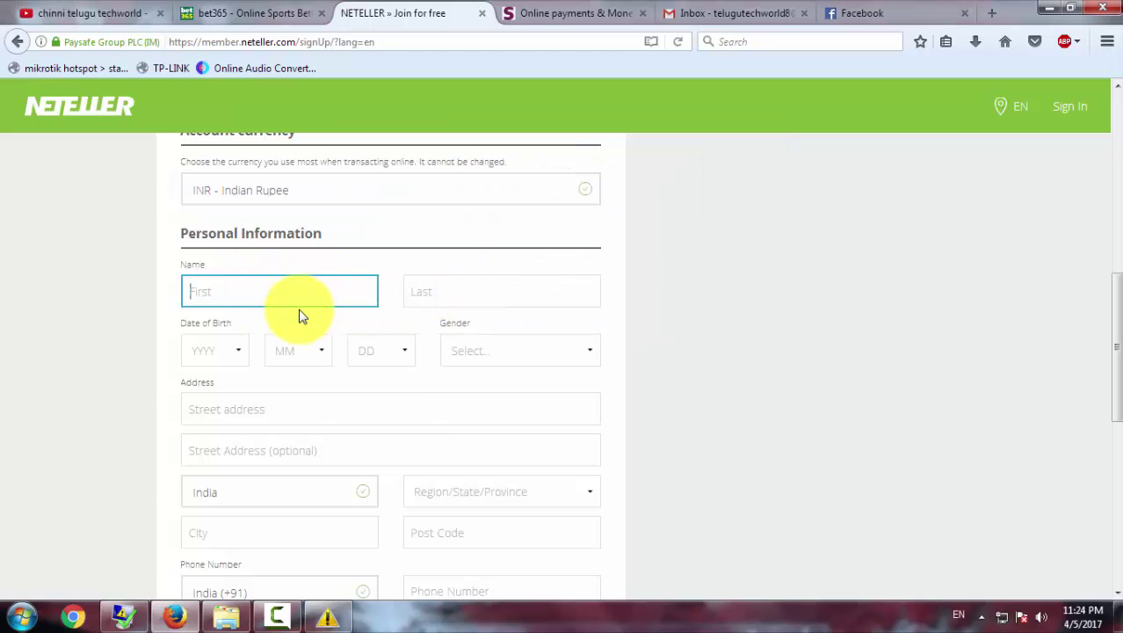
left_click(443, 300)
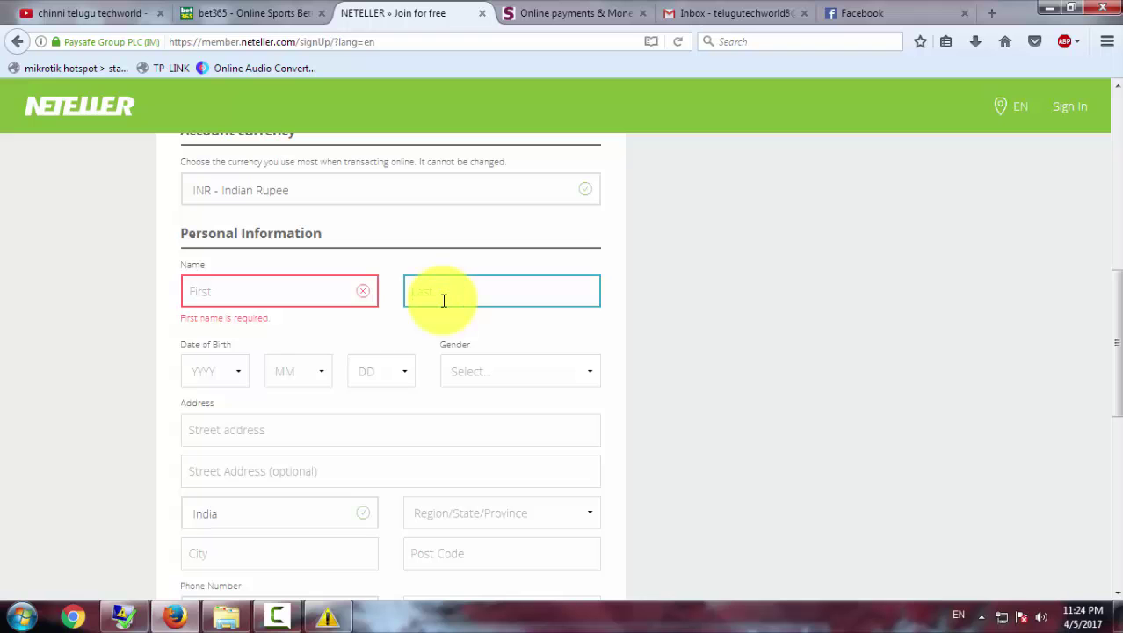
left_click(287, 11)
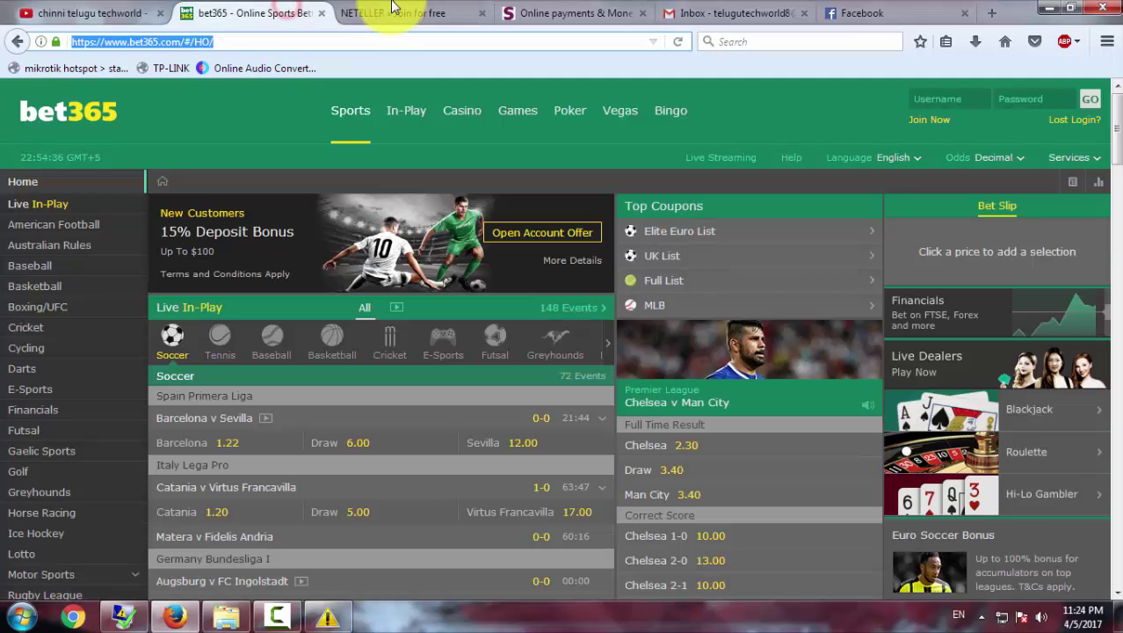
left_click(413, 12)
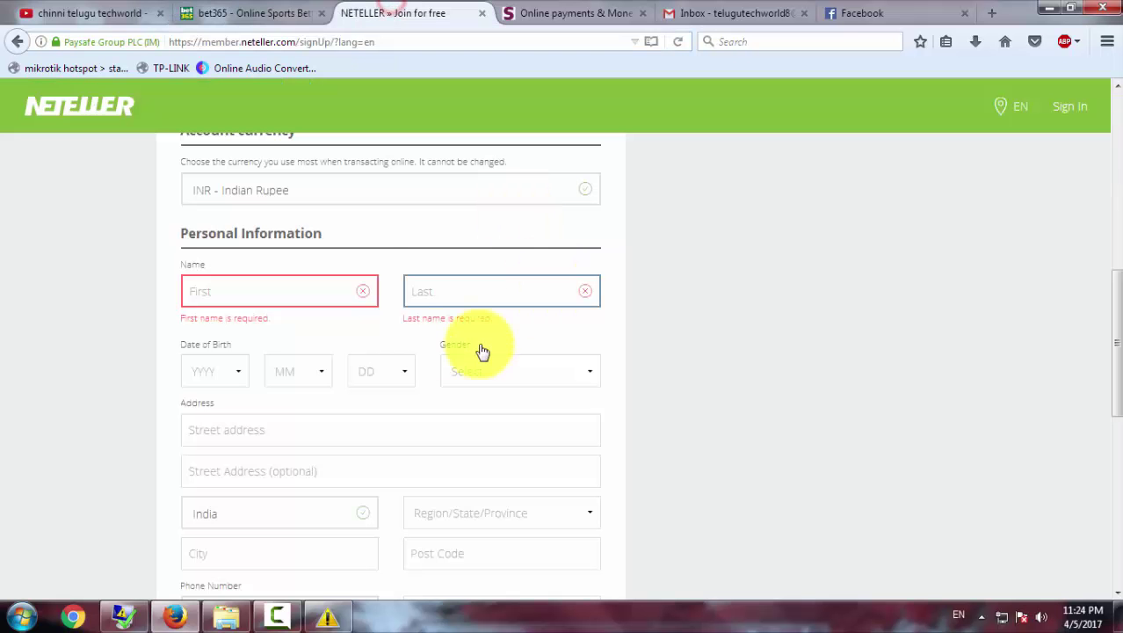
Step: Set the gender in the sign-up form's personal information to Male
left_click(304, 284)
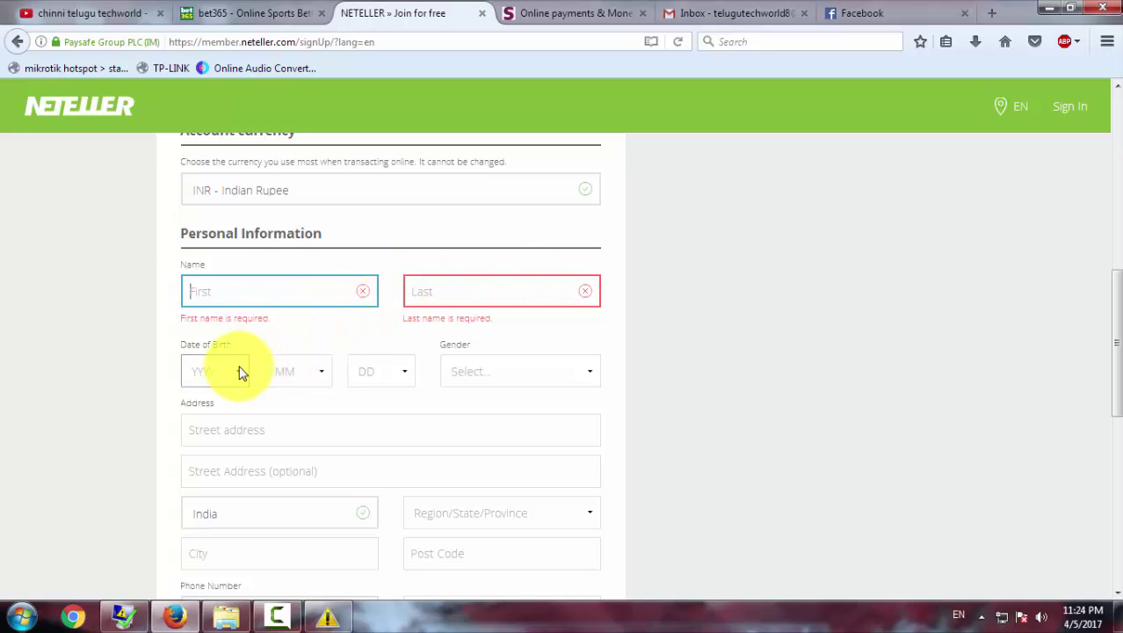
left_click(501, 374)
left_click(476, 414)
Step: Examine the address, region, city, post code and phone number fields and the account opening option in the rest of the form
left_click(378, 429)
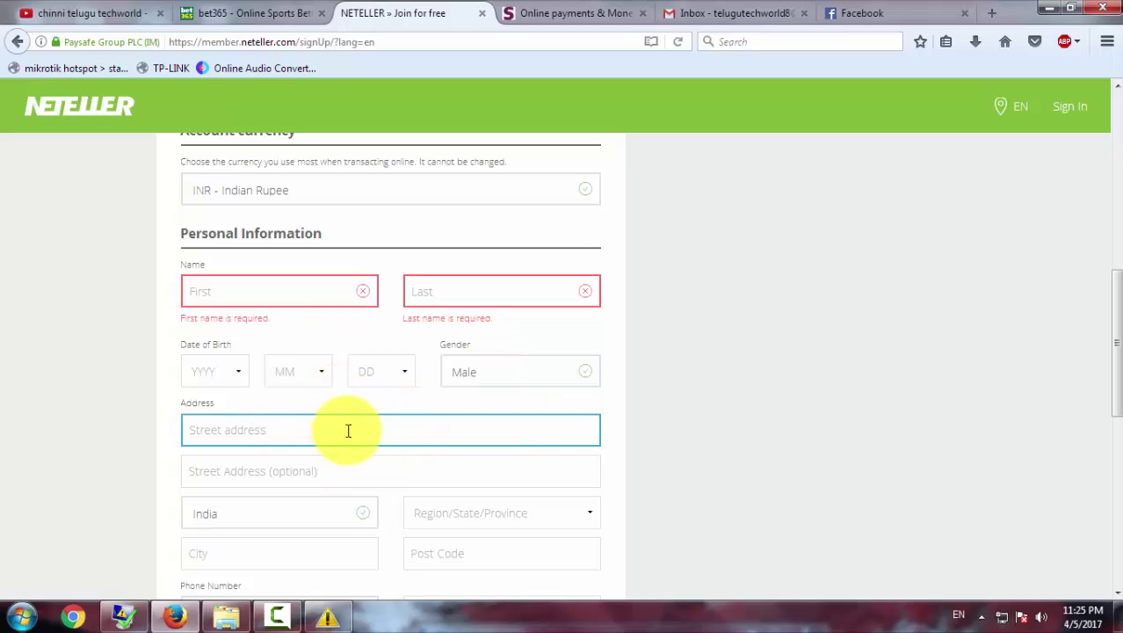
scroll(348, 430, "down", 2)
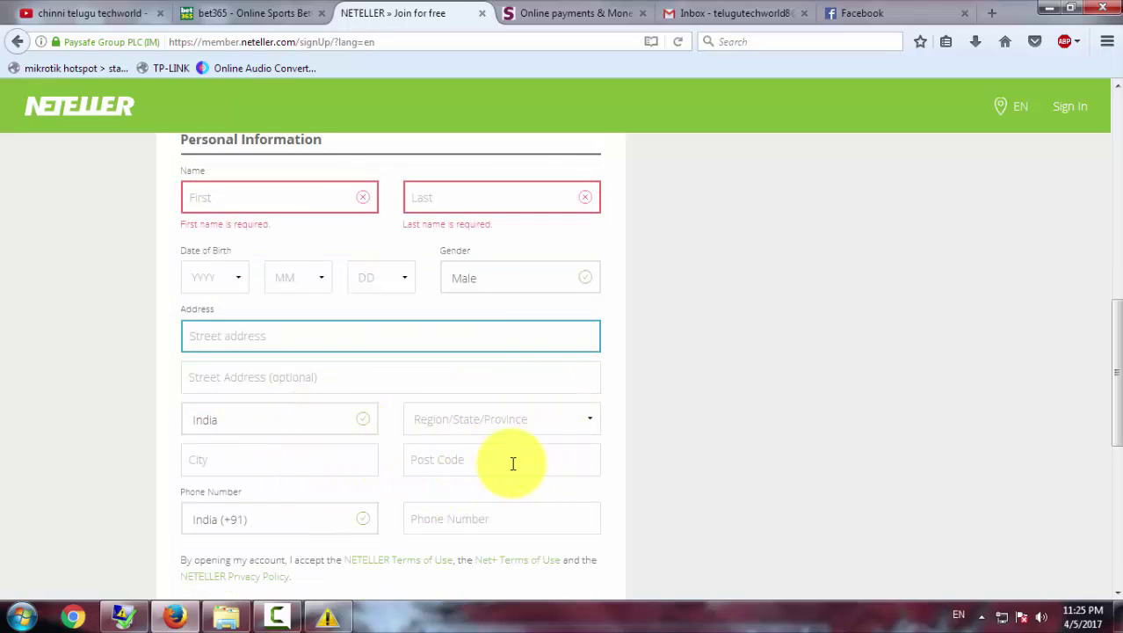
scroll(467, 452, "down", 2)
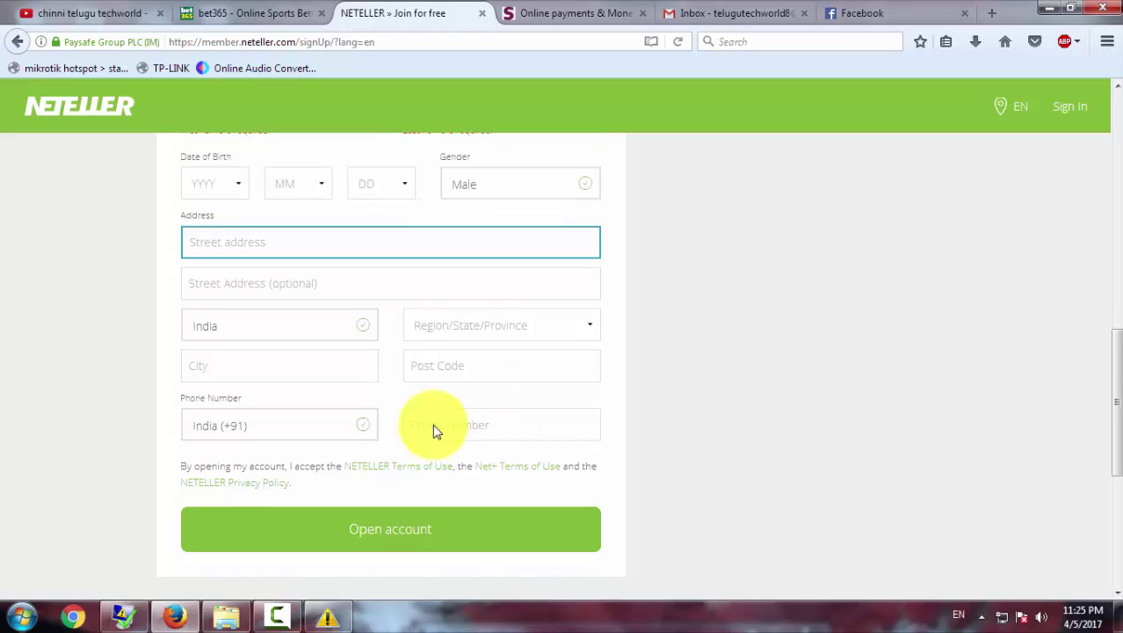
left_click(490, 422)
scroll(433, 446, "down", 4)
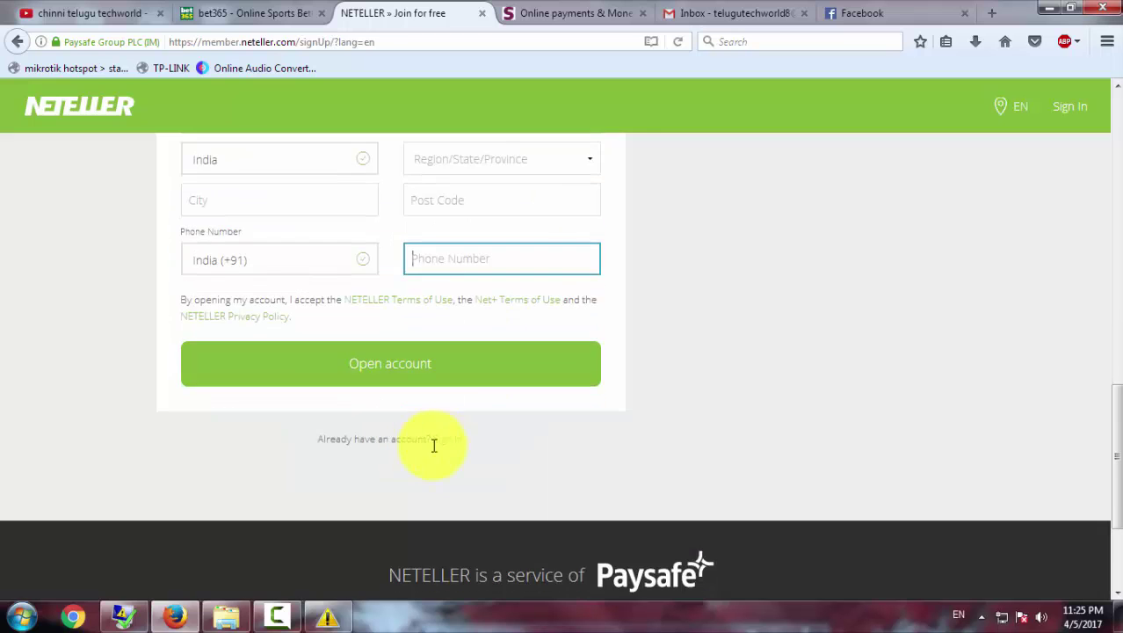
scroll(431, 493, "up", 5)
scroll(458, 470, "down", 4)
left_click(458, 470)
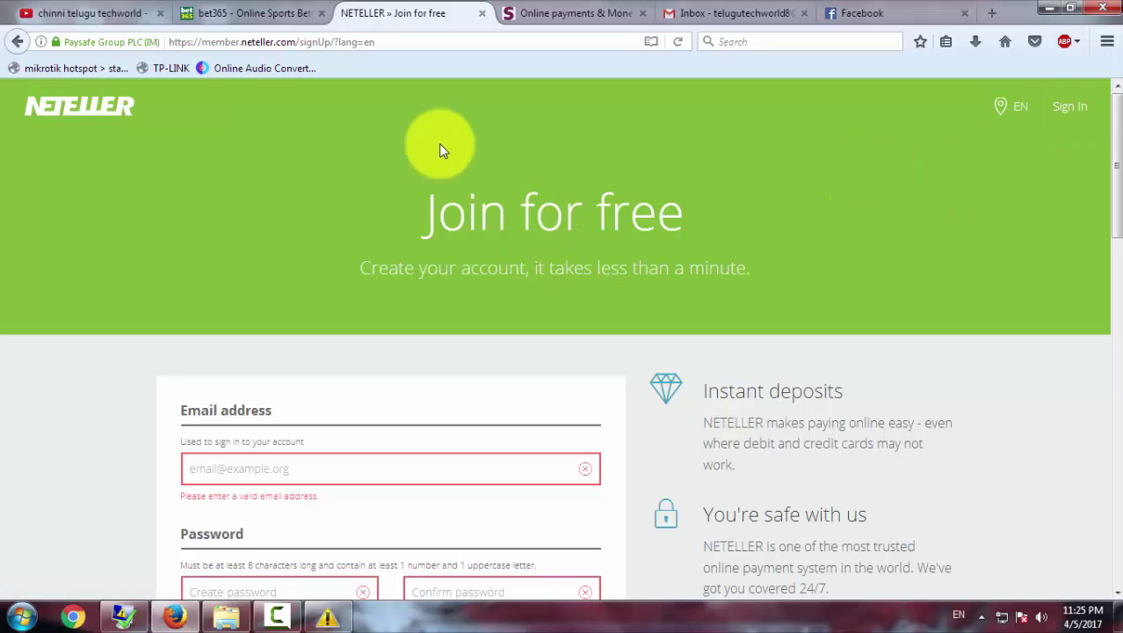
Step: Open the NETELLER sign-in page, fill in the second saved account's e-mail and password, and submit them
left_click(1060, 121)
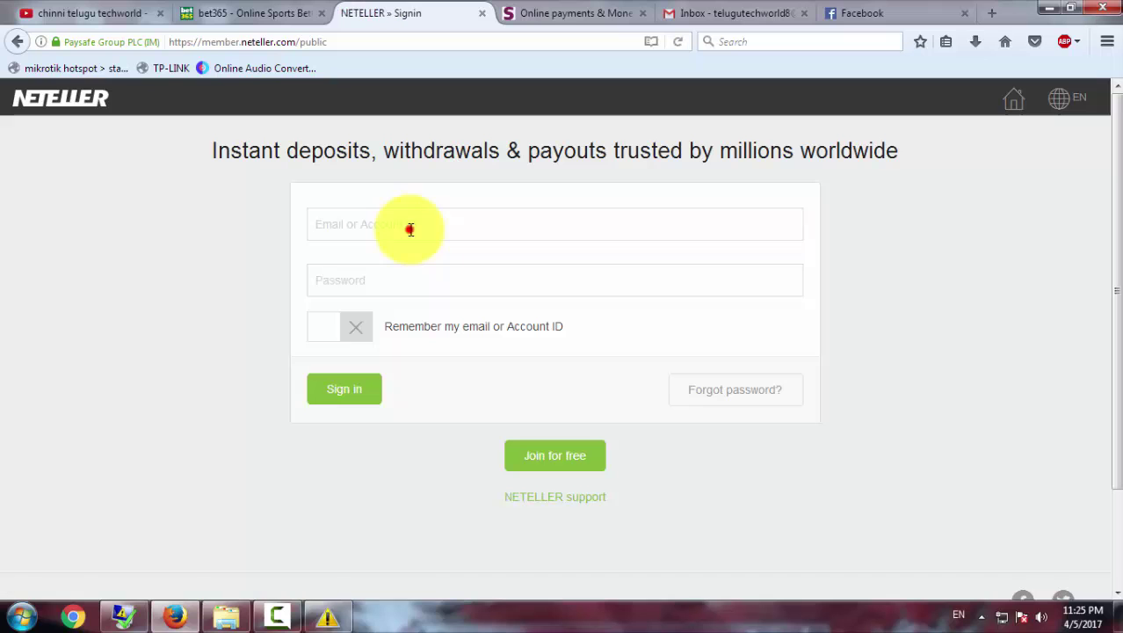
left_click(409, 230)
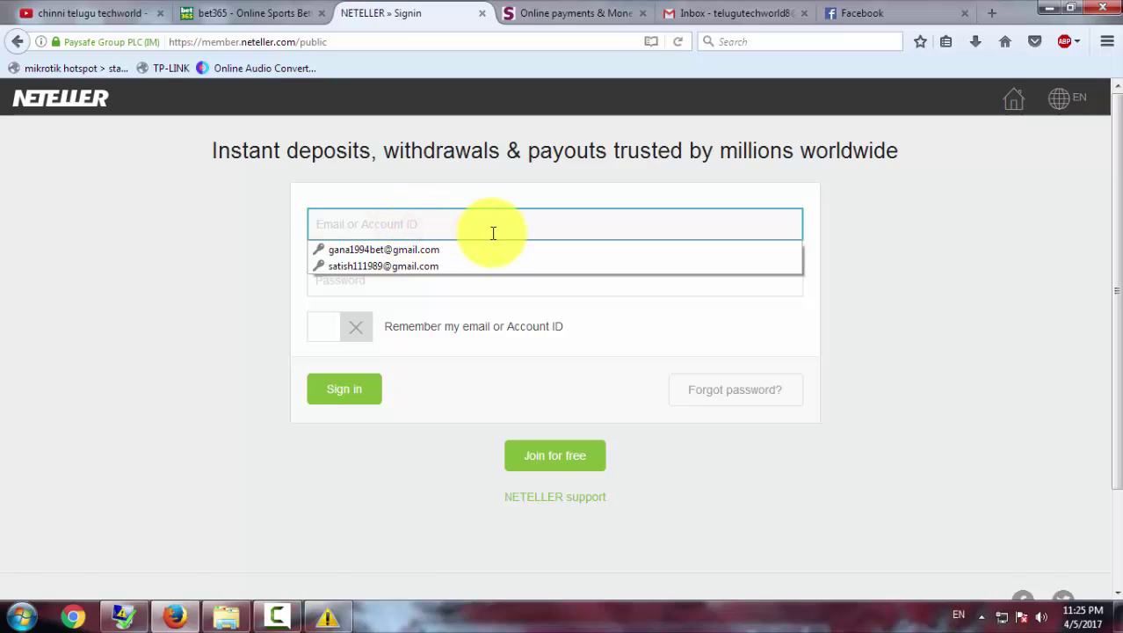
left_click(439, 266)
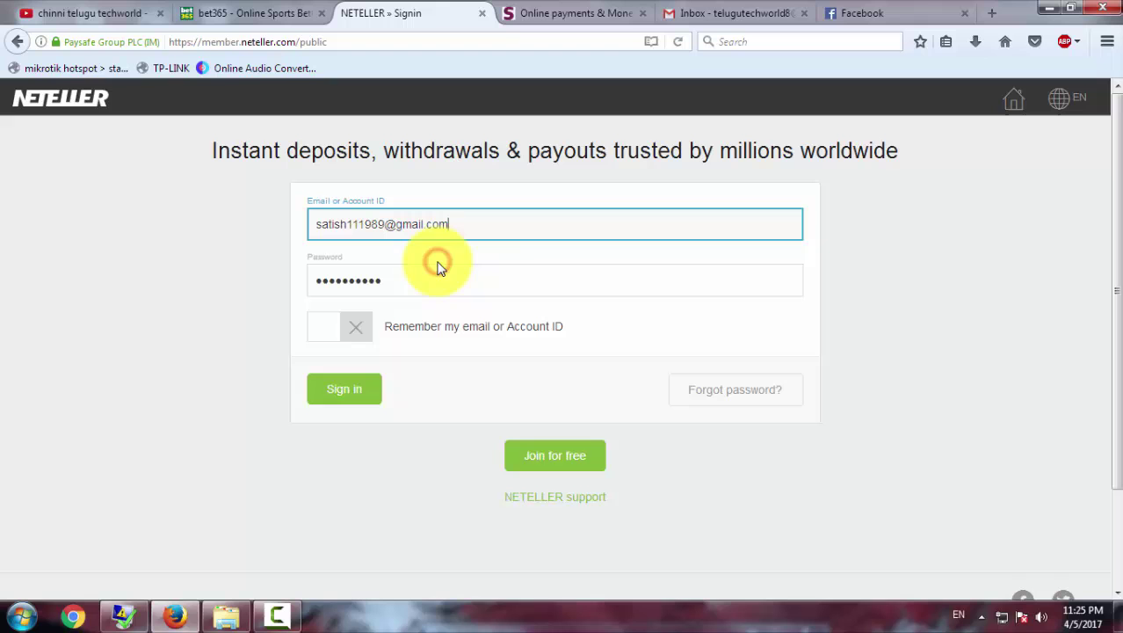
left_click(338, 395)
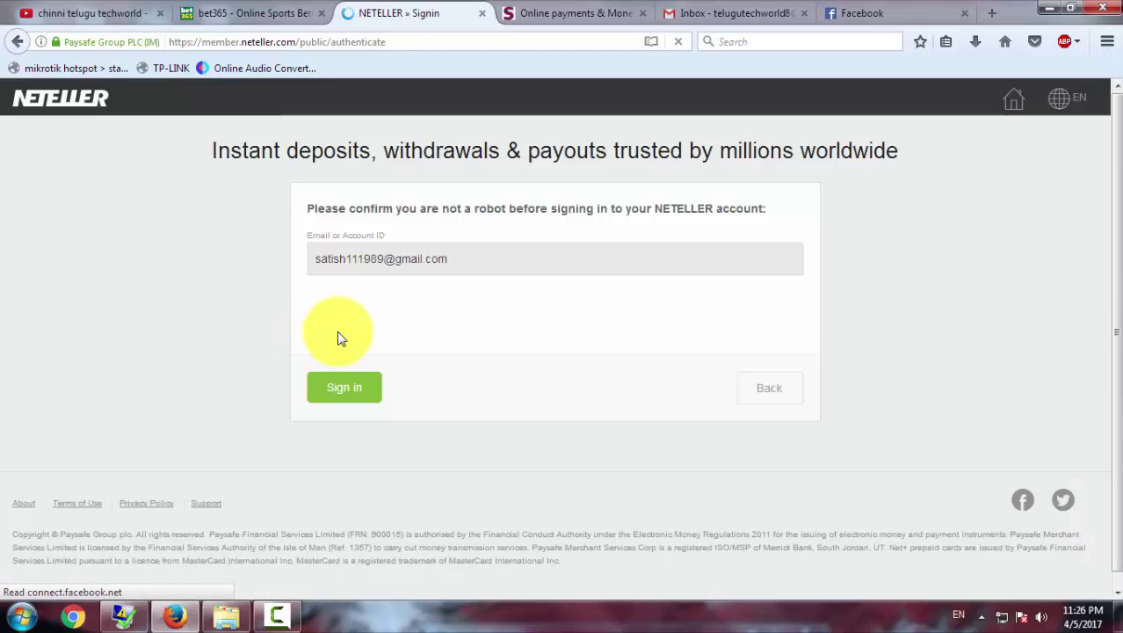
Step: Pass the robot check by selecting the street sign squares in both images, and complete the sign-in to the NETELLER account
left_click(338, 322)
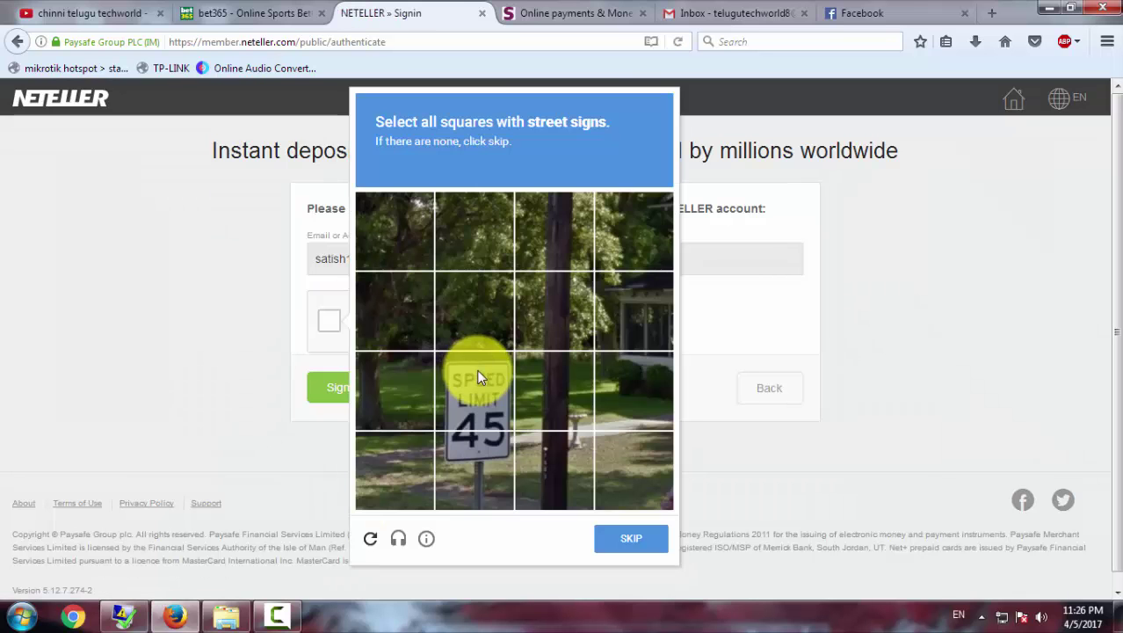
left_click(471, 460)
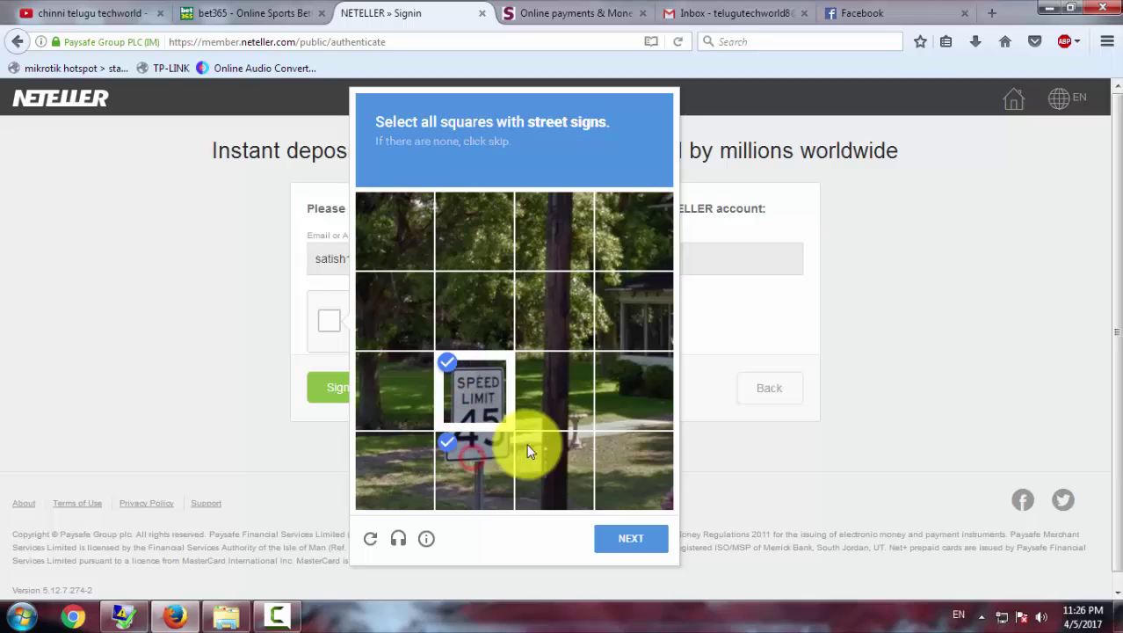
left_click(628, 537)
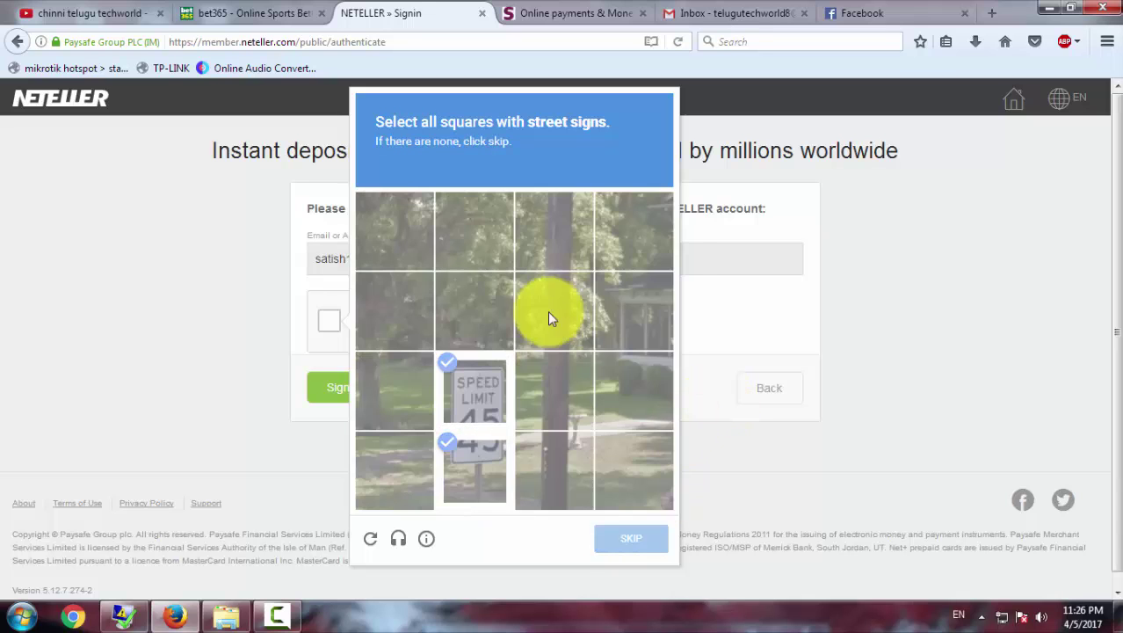
left_click(491, 226)
left_click(559, 229)
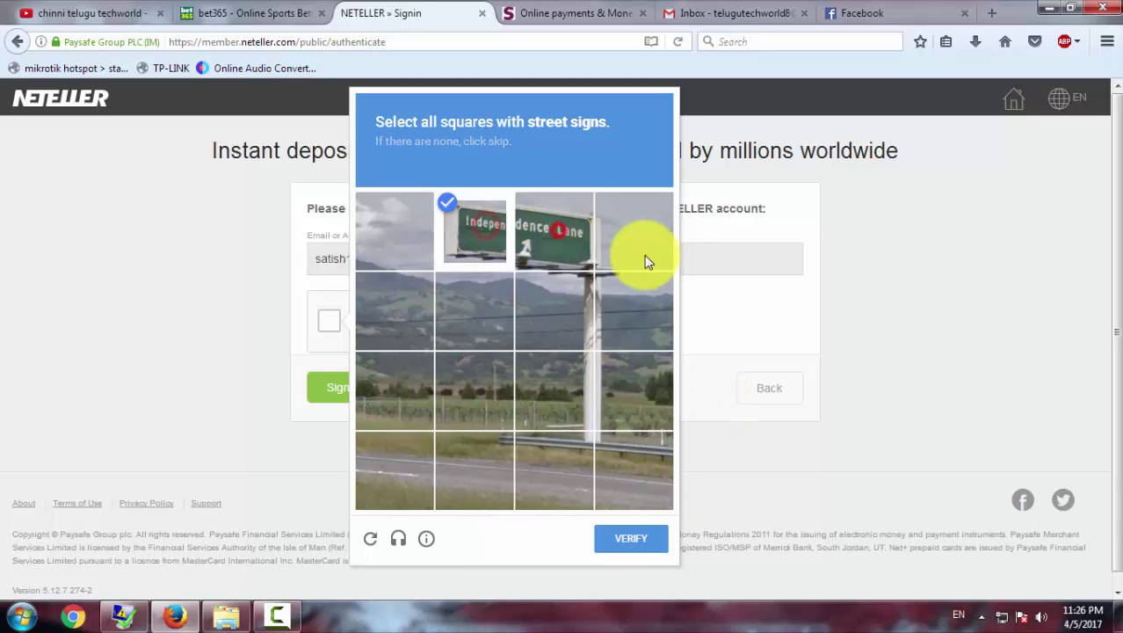
left_click(605, 325)
left_click(552, 321)
left_click(581, 392)
left_click(655, 376)
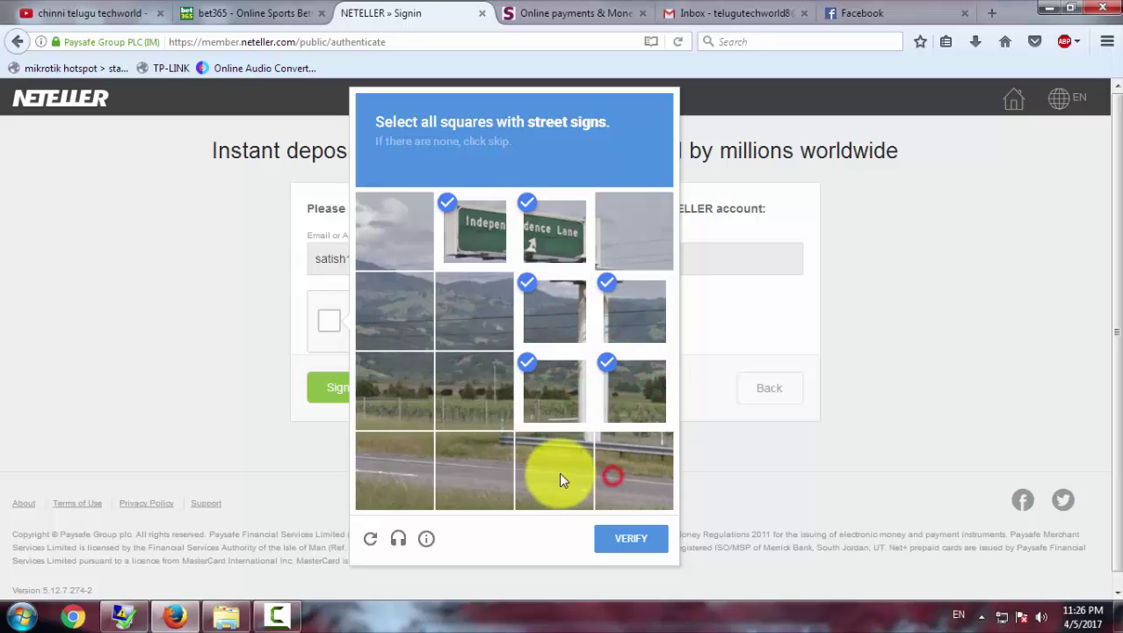
left_click(613, 476)
left_click(634, 540)
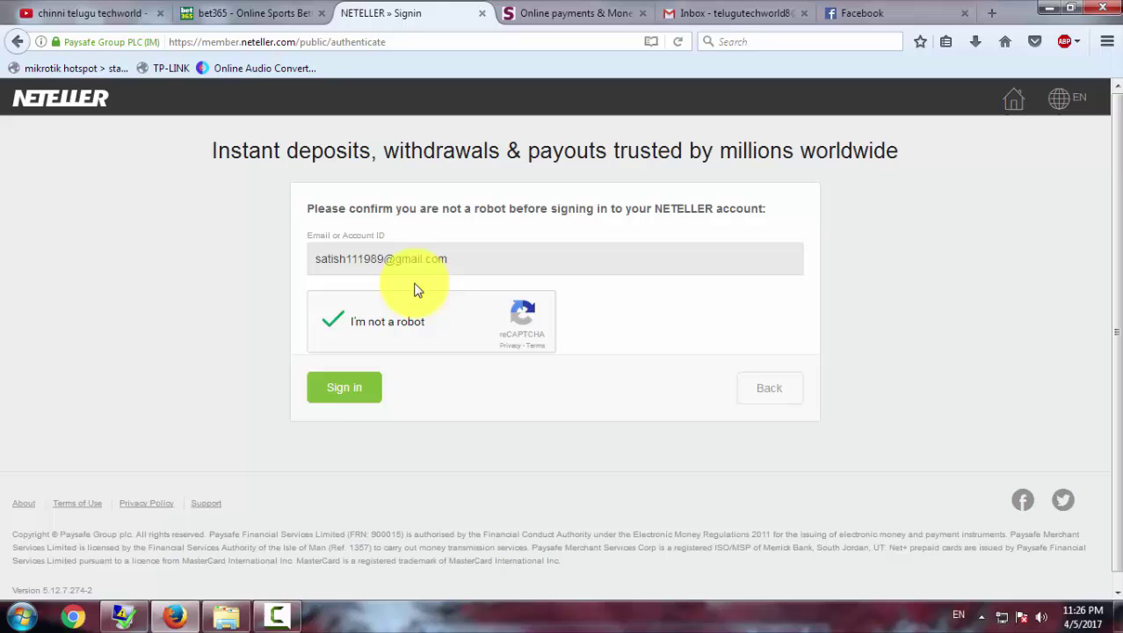
left_click(336, 392)
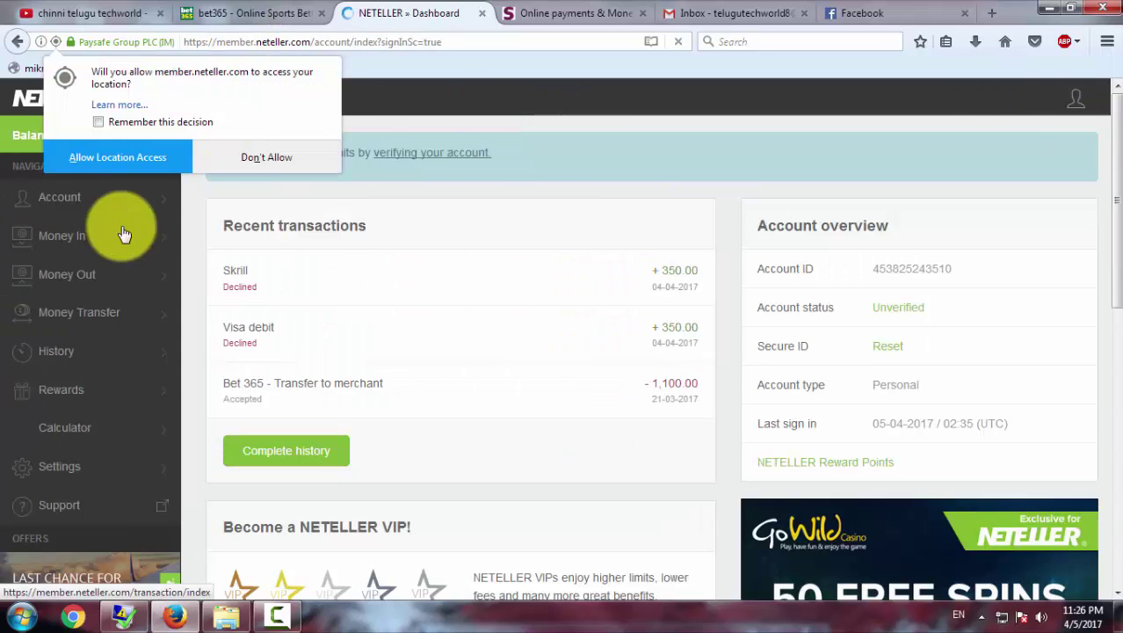
Step: Allow the site to access the location, and open the account settings to examine the account status in the personal information
left_click(145, 159)
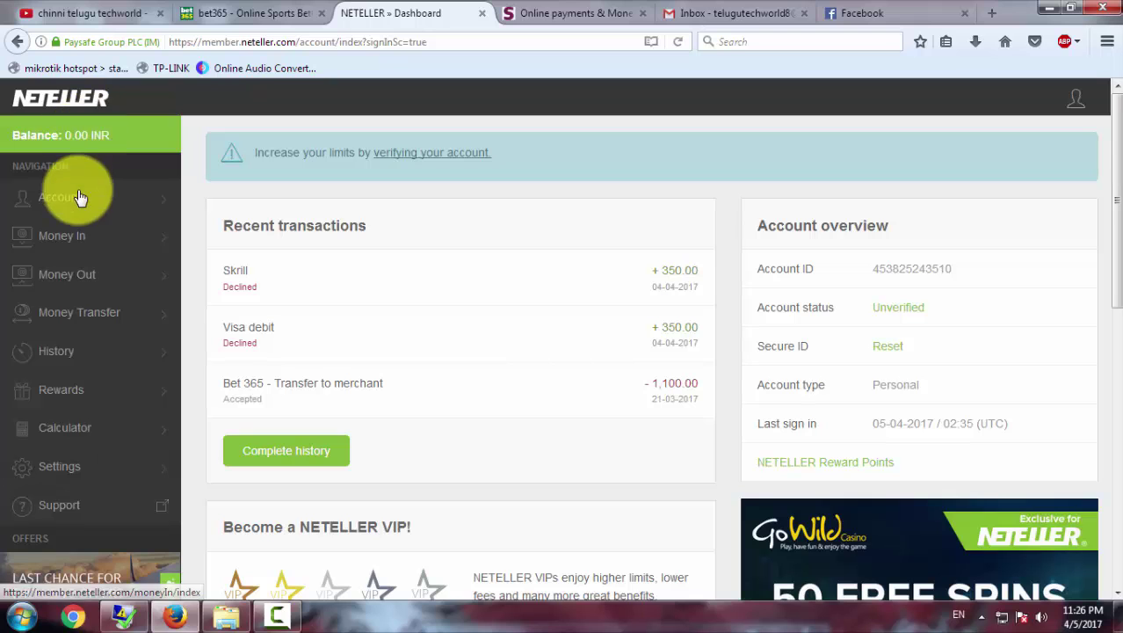
left_click(77, 470)
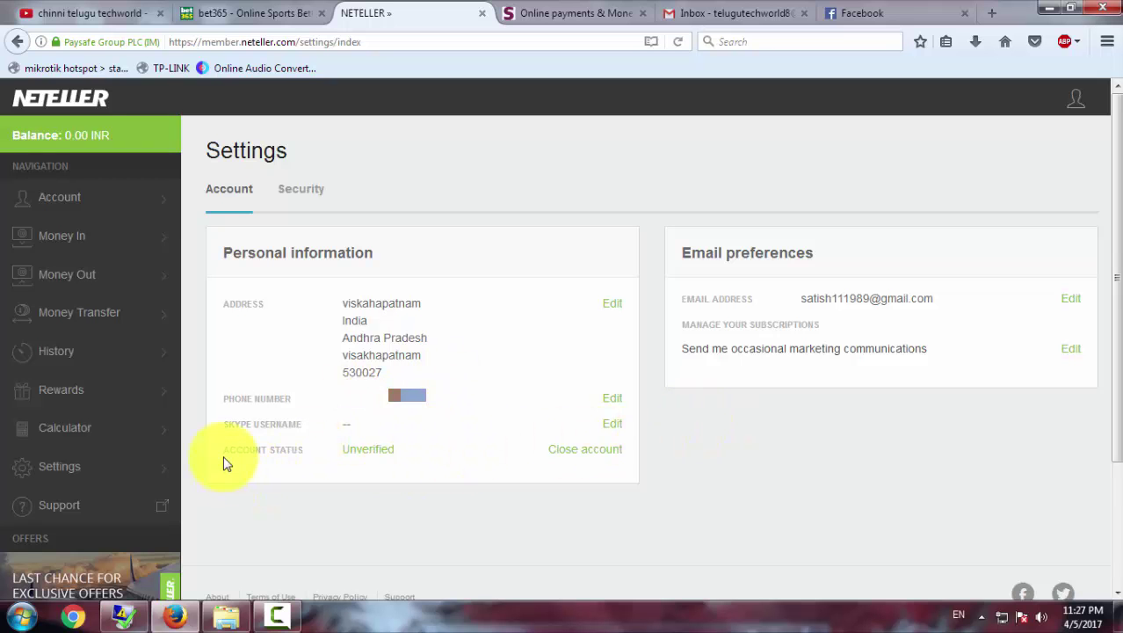
left_click_drag(221, 453, 338, 476)
left_click(338, 475)
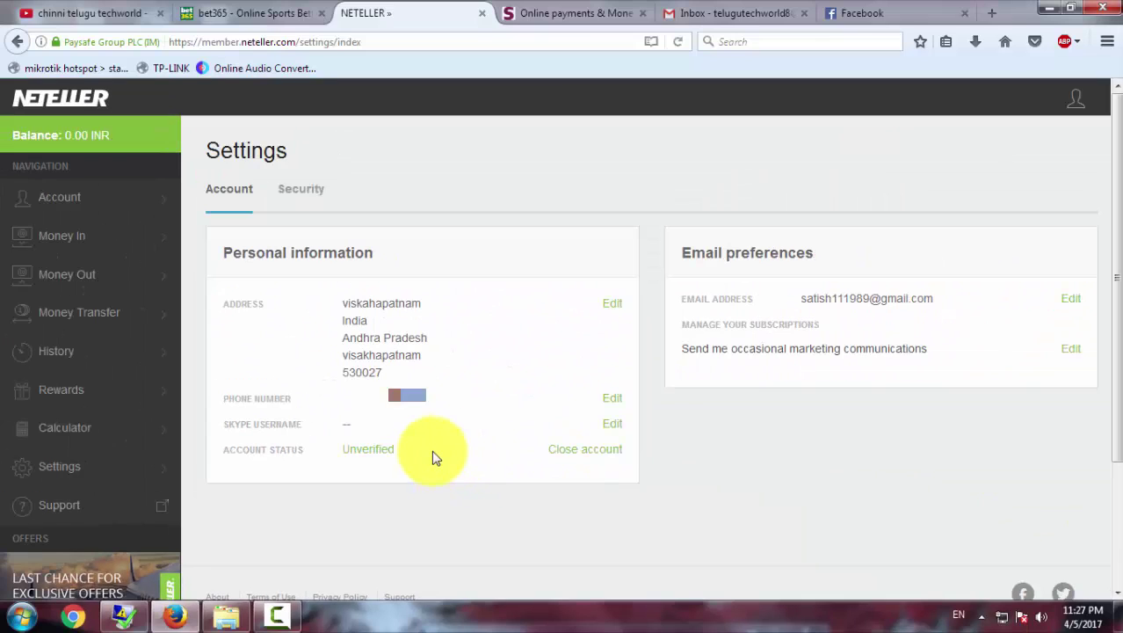
double_click(435, 457)
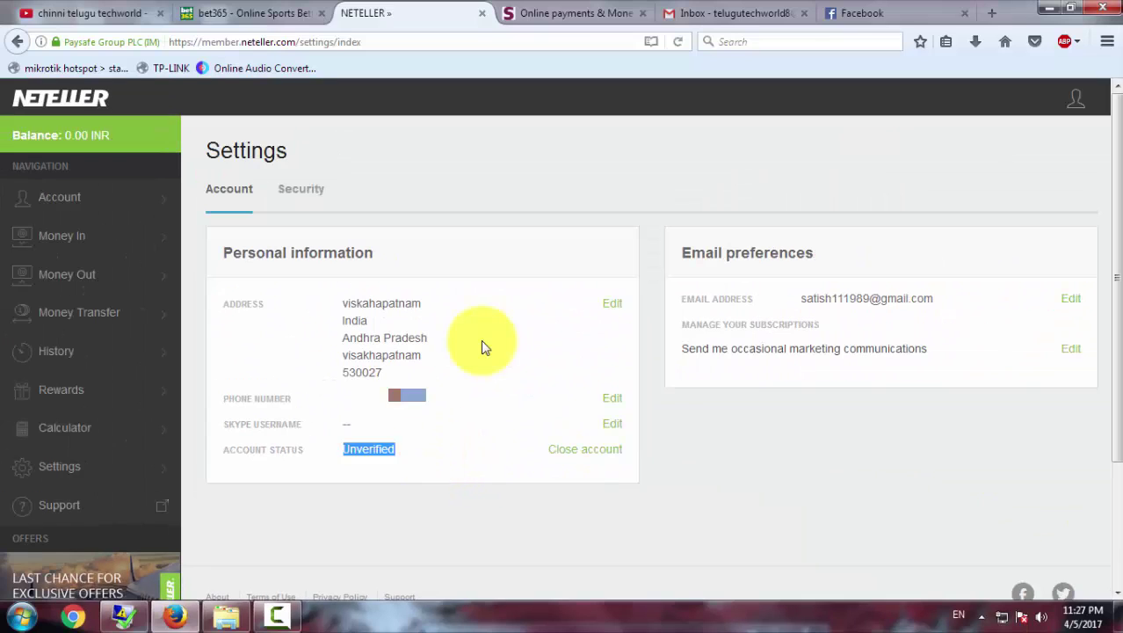
left_click(418, 353)
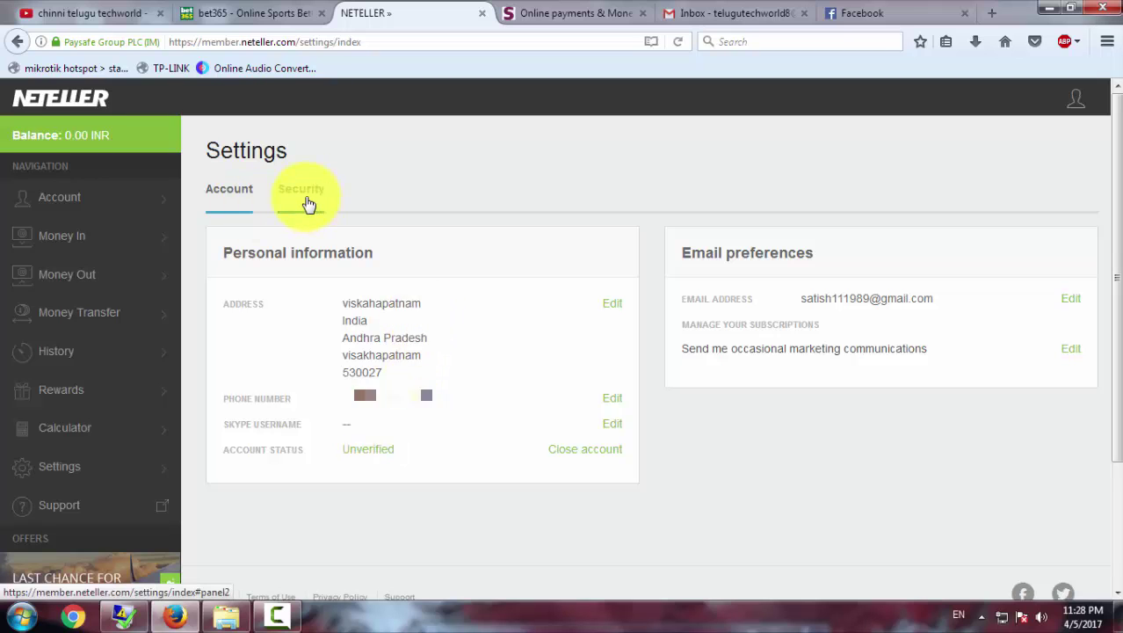
Step: Examine the Secure ID, two-step authentication and trusted devices sections of the security settings
left_click(306, 198)
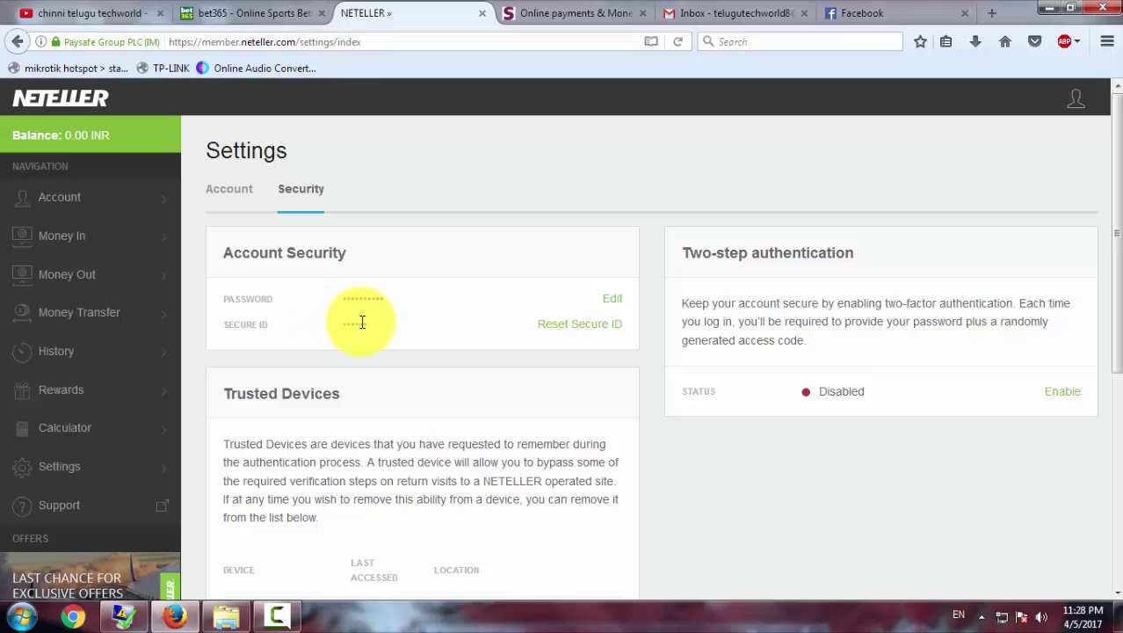
left_click_drag(377, 324, 344, 324)
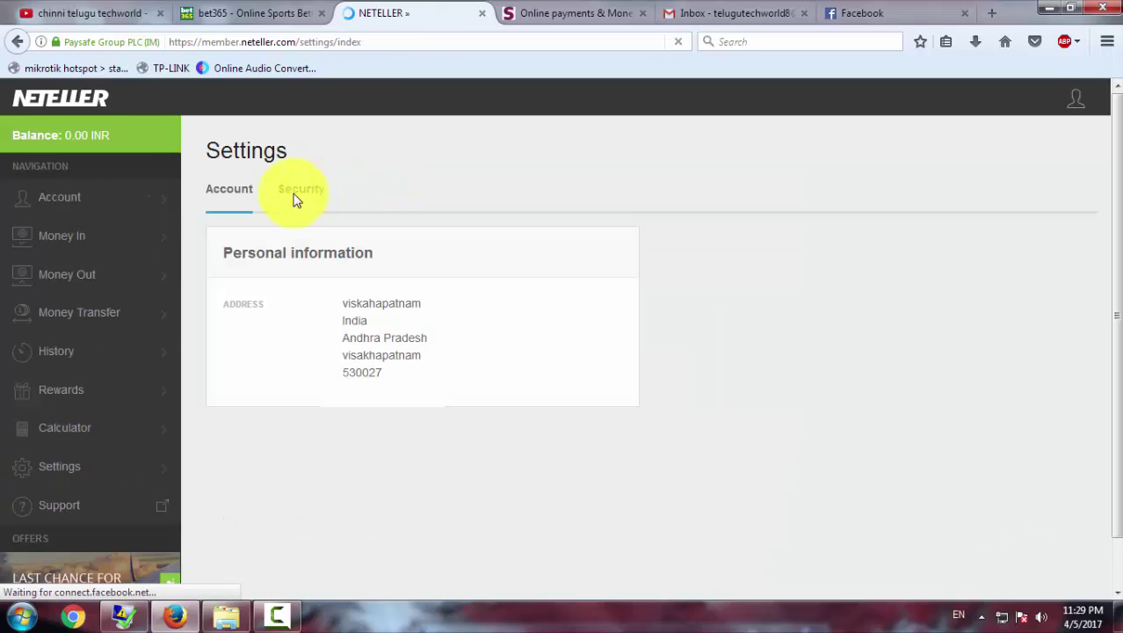
left_click(307, 196)
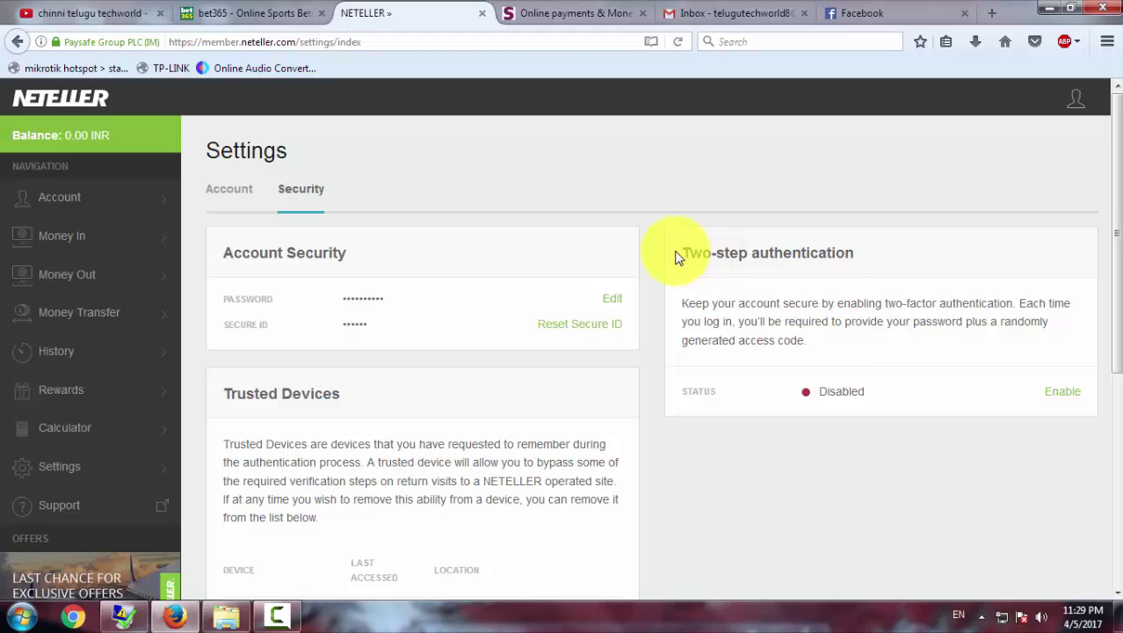
left_click_drag(679, 253, 883, 262)
left_click(881, 256)
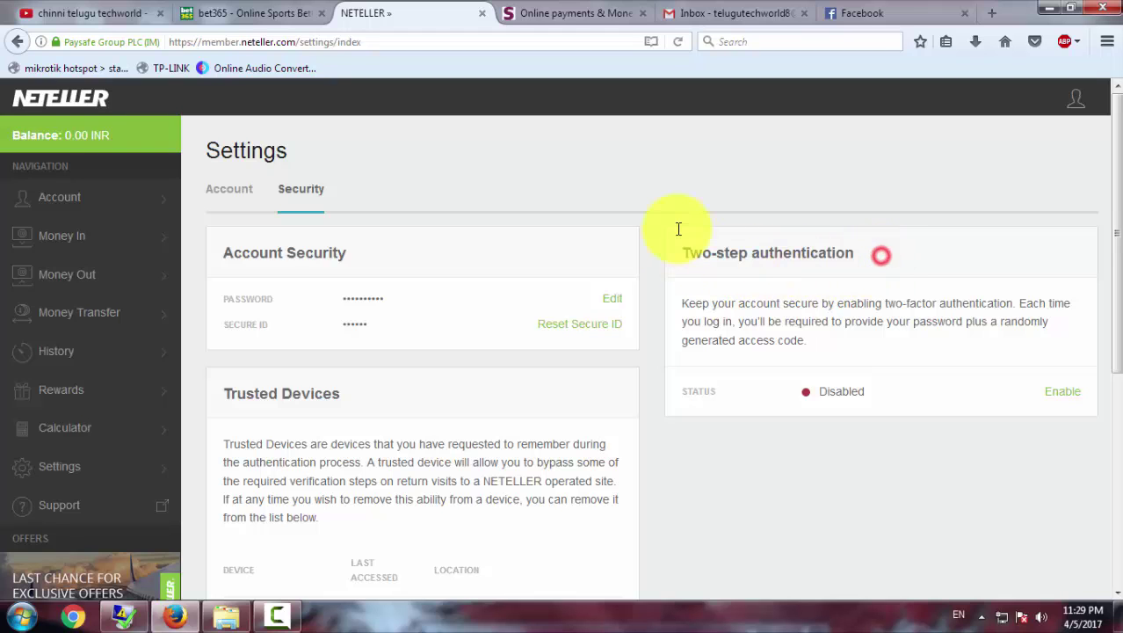
left_click_drag(675, 227, 1046, 426)
left_click(921, 471)
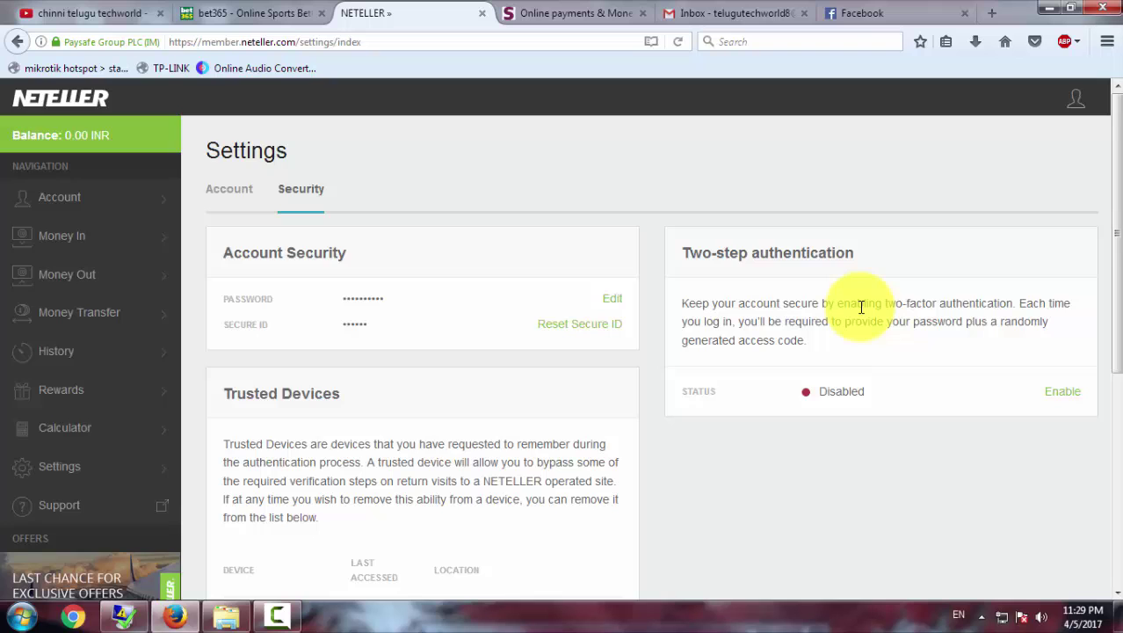
scroll(852, 312, "down", 2)
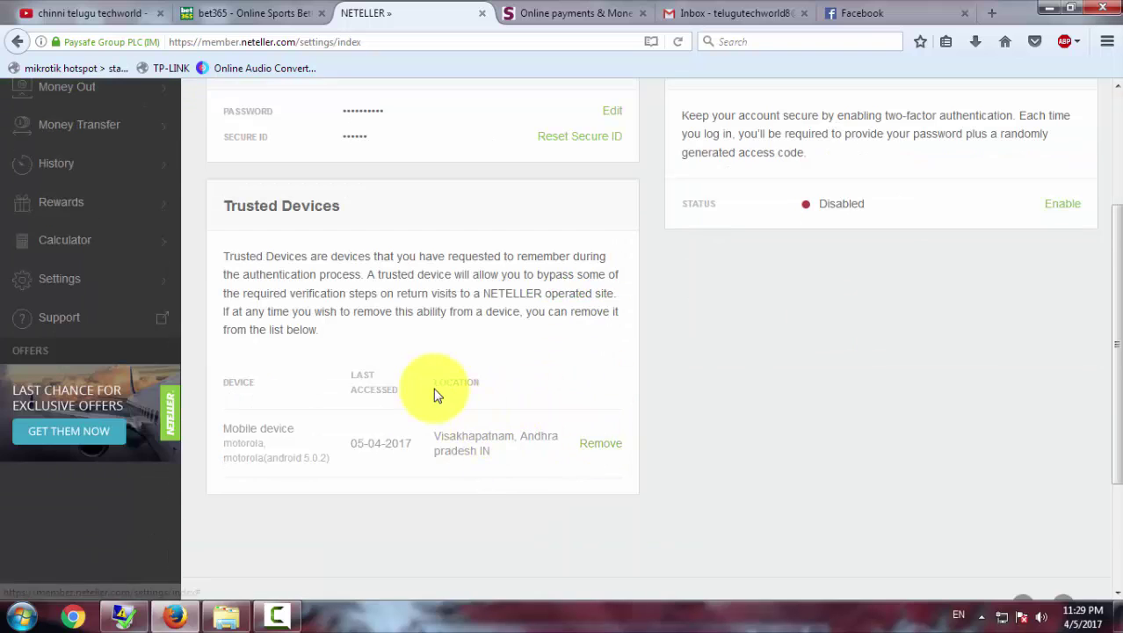
scroll(738, 310, "up", 2)
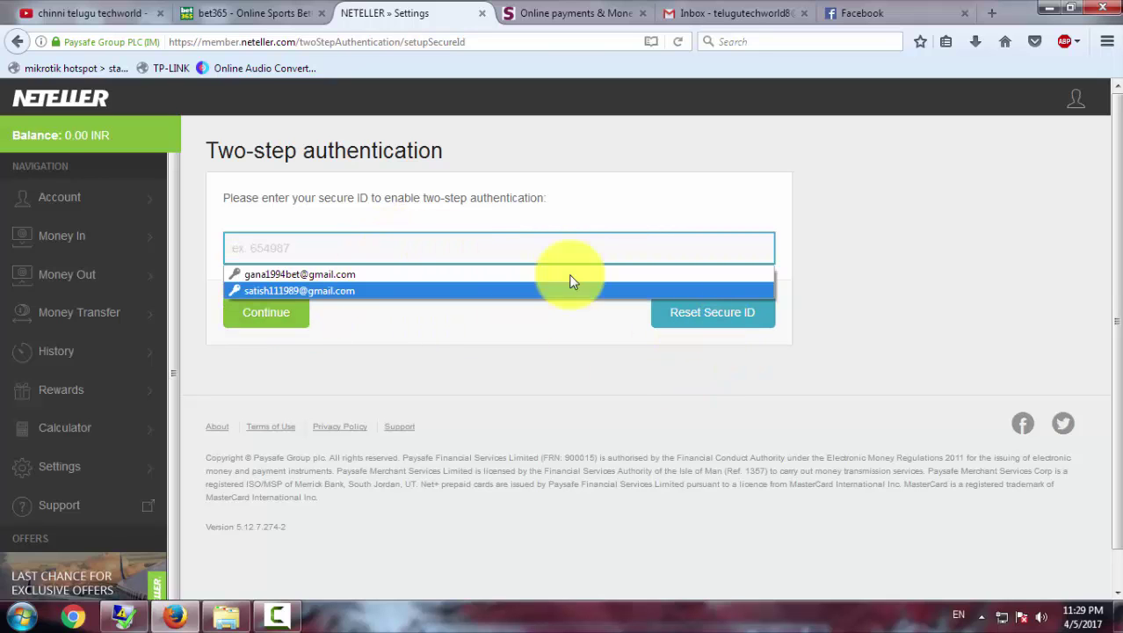
Step: Leave the two-step authentication setup, dismiss the Windows color scheme prompt, and review the security settings again, including the Secure ID reset option
left_click(60, 467)
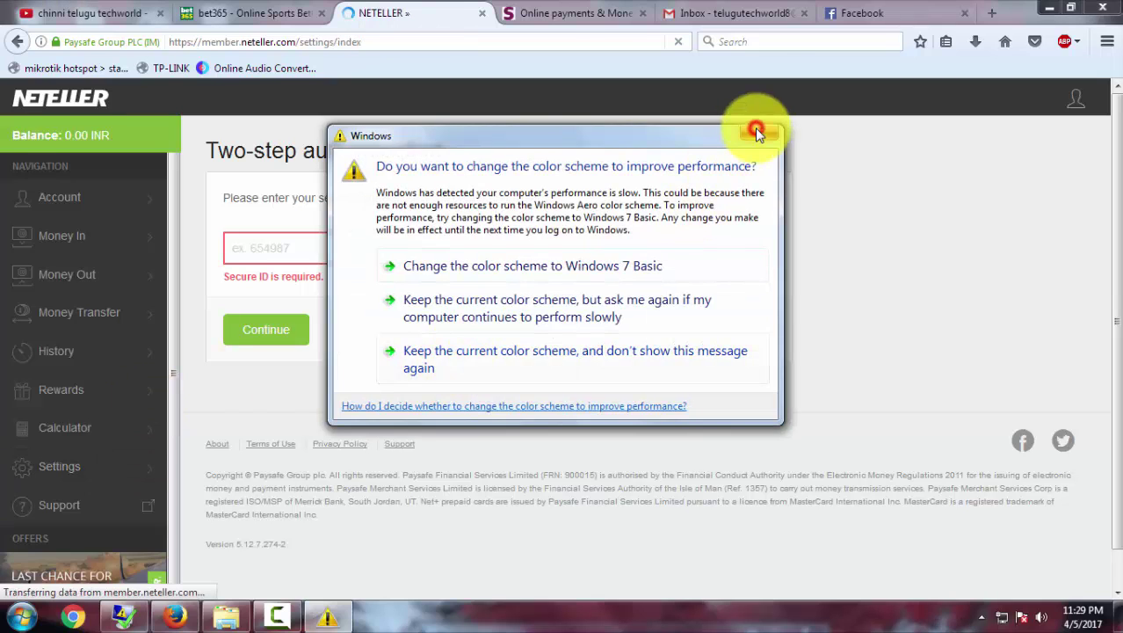
left_click(756, 134)
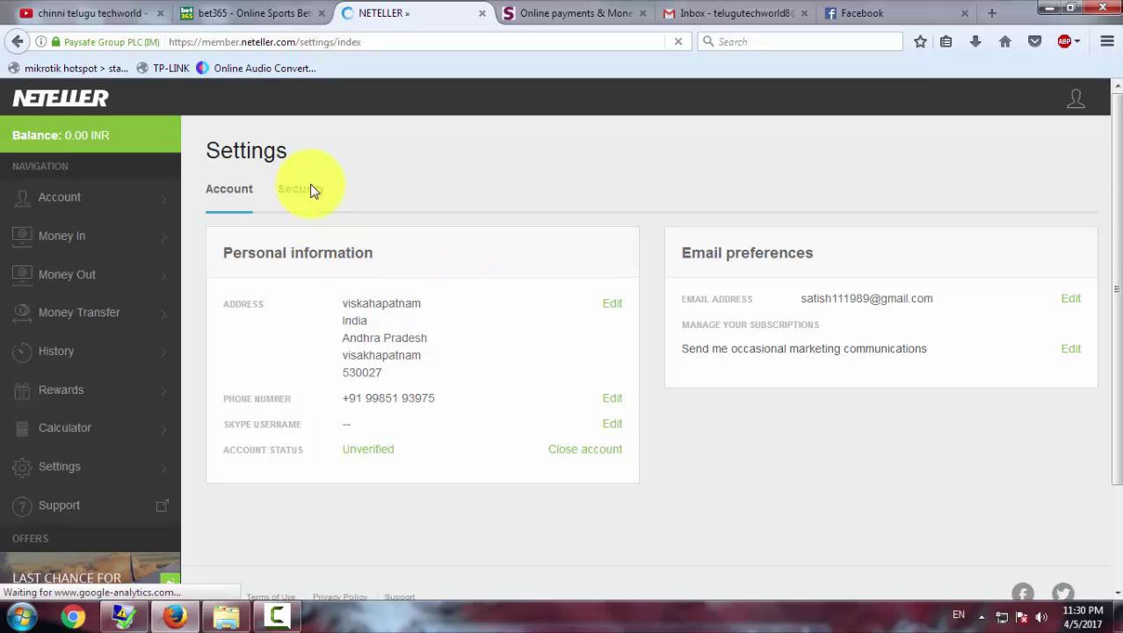
left_click(312, 189)
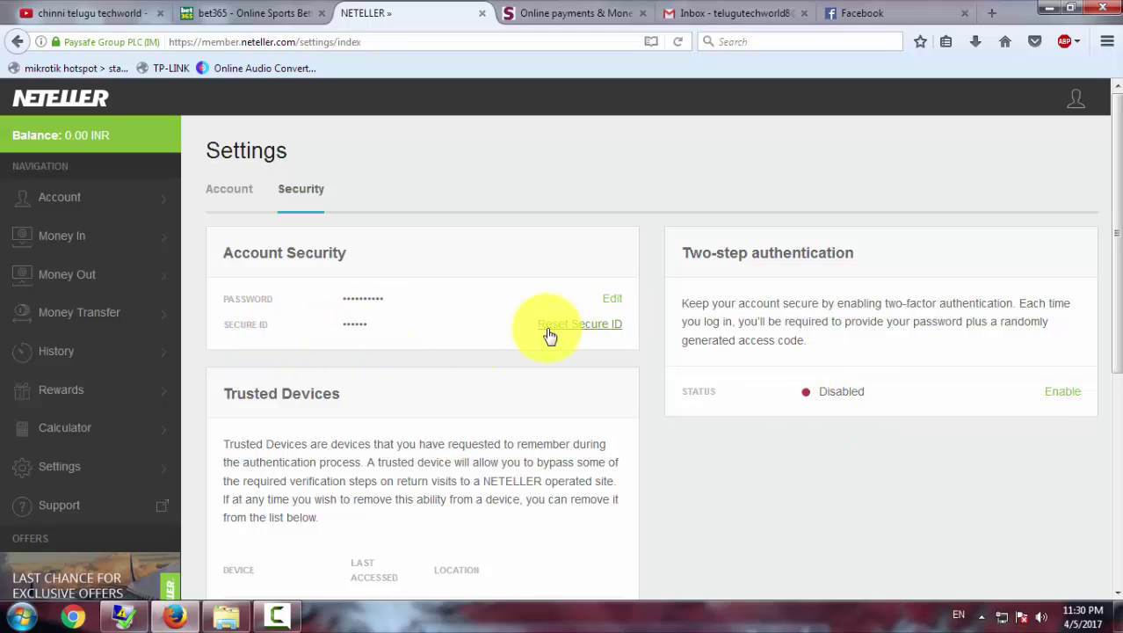
scroll(124, 409, "down", 4)
scroll(149, 408, "up", 4)
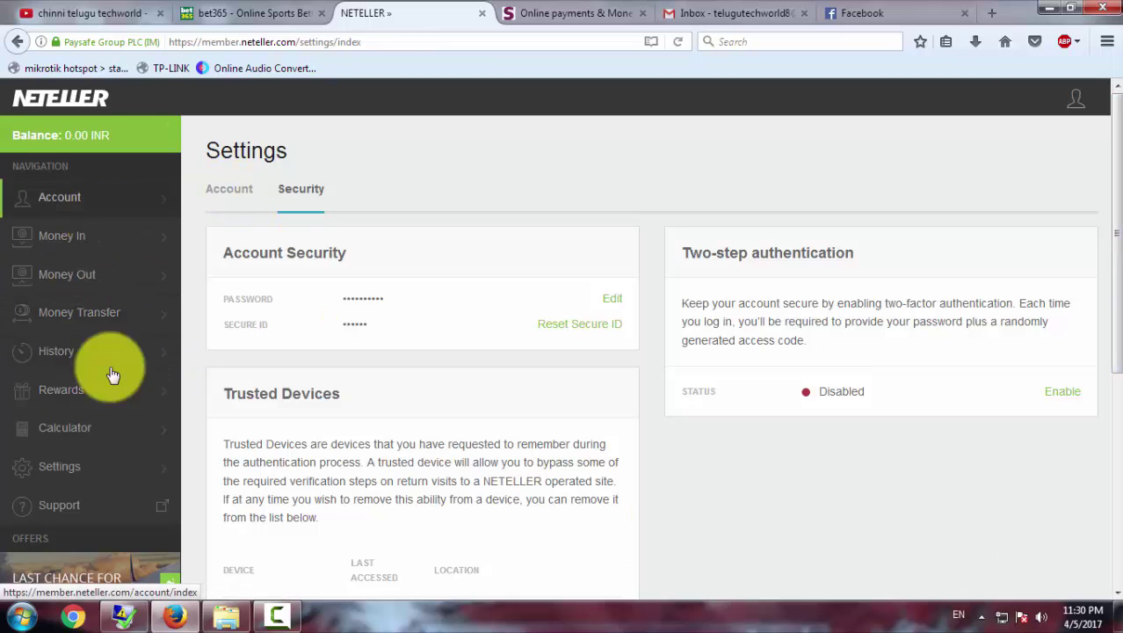
Step: Open the account verification page from the account status in the settings
left_click(99, 471)
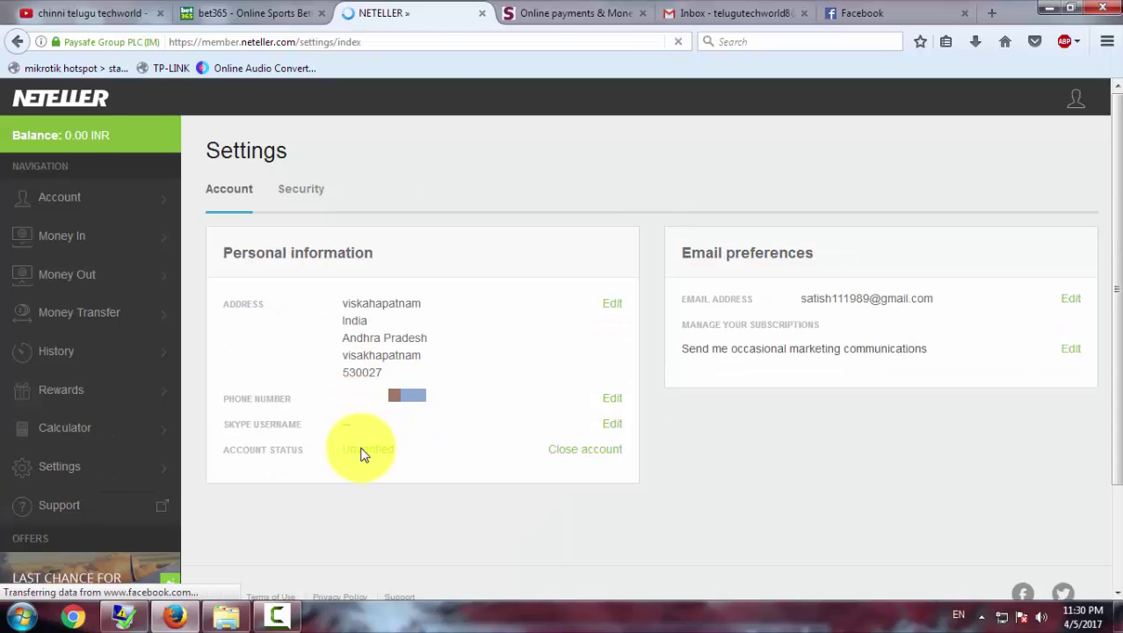
left_click(369, 451)
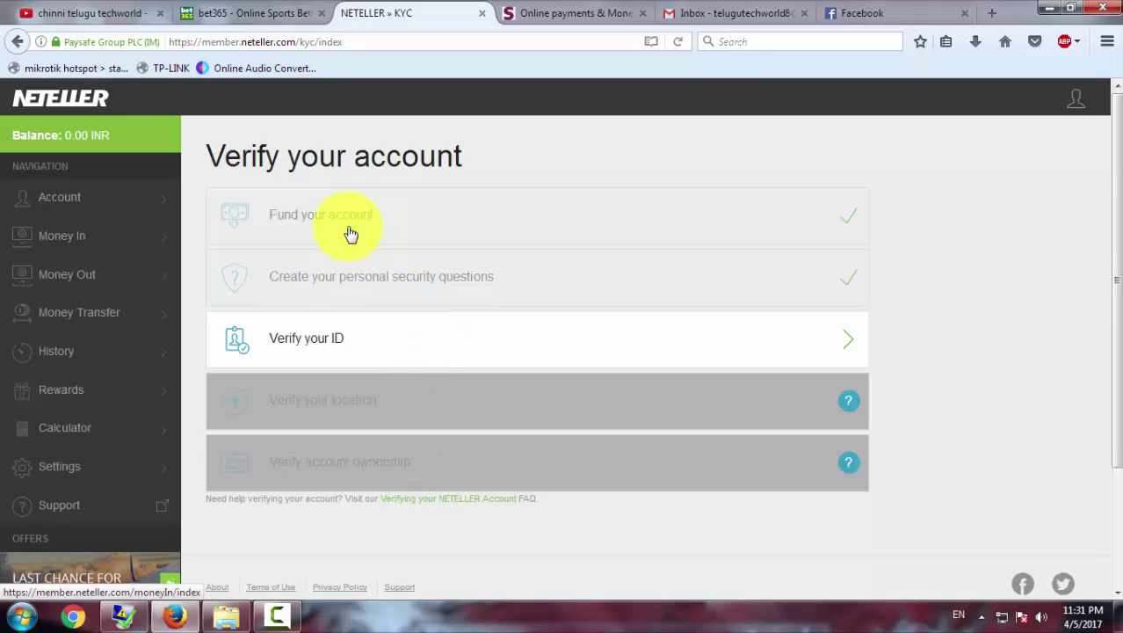
Step: Open the deposit page and examine the card, alternative and banking options for funding the account
left_click(100, 240)
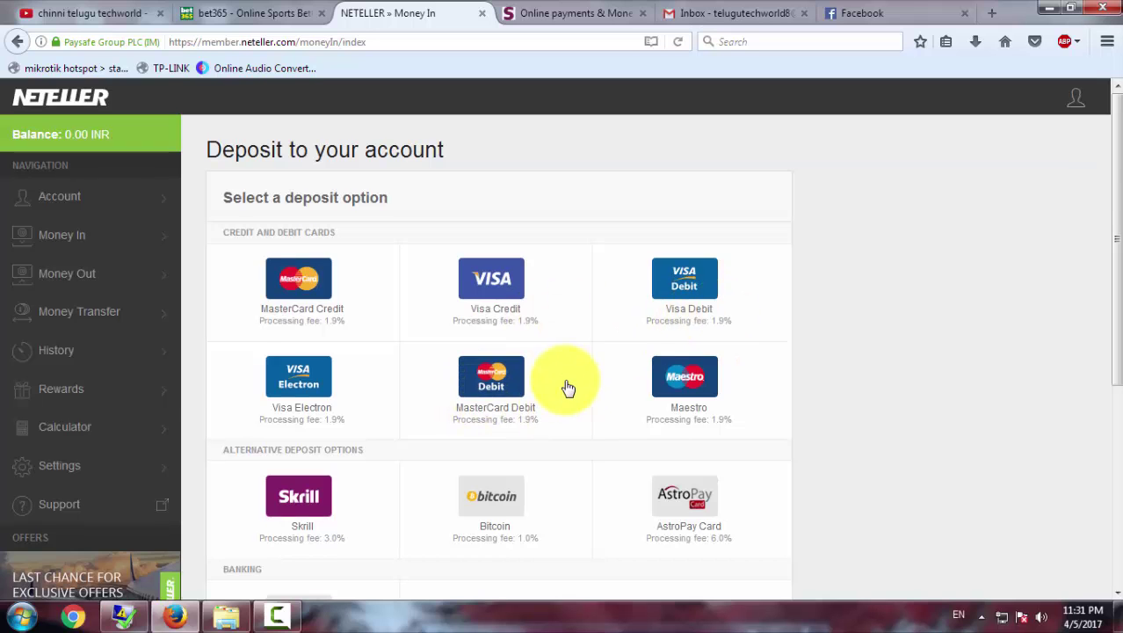
scroll(609, 304, "down", 5)
scroll(614, 272, "up", 3)
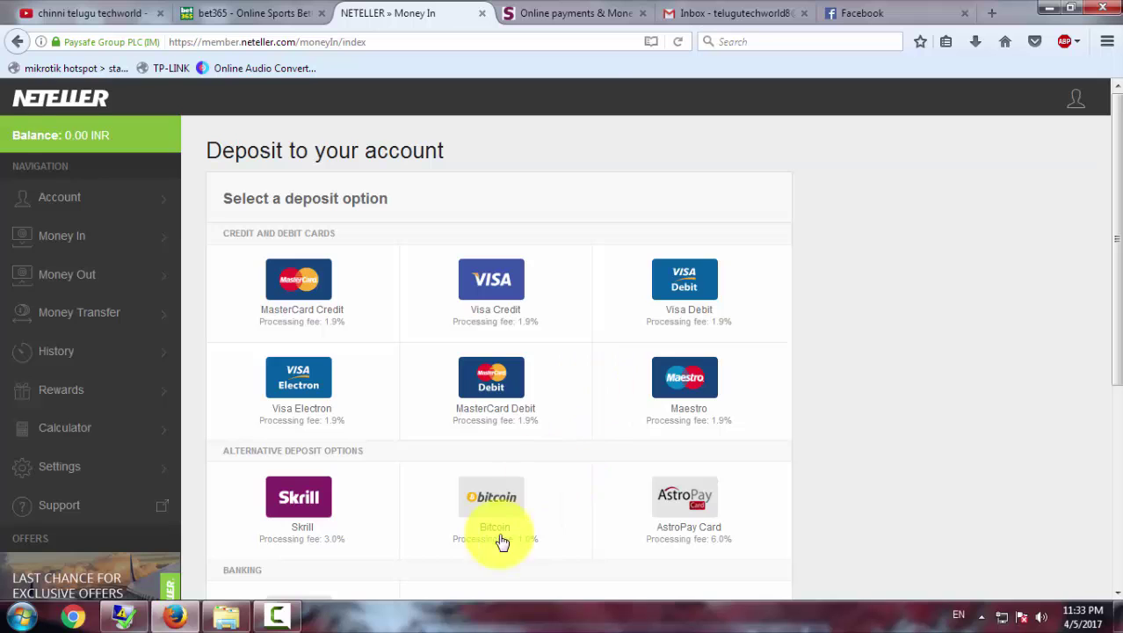
scroll(532, 454, "down", 3)
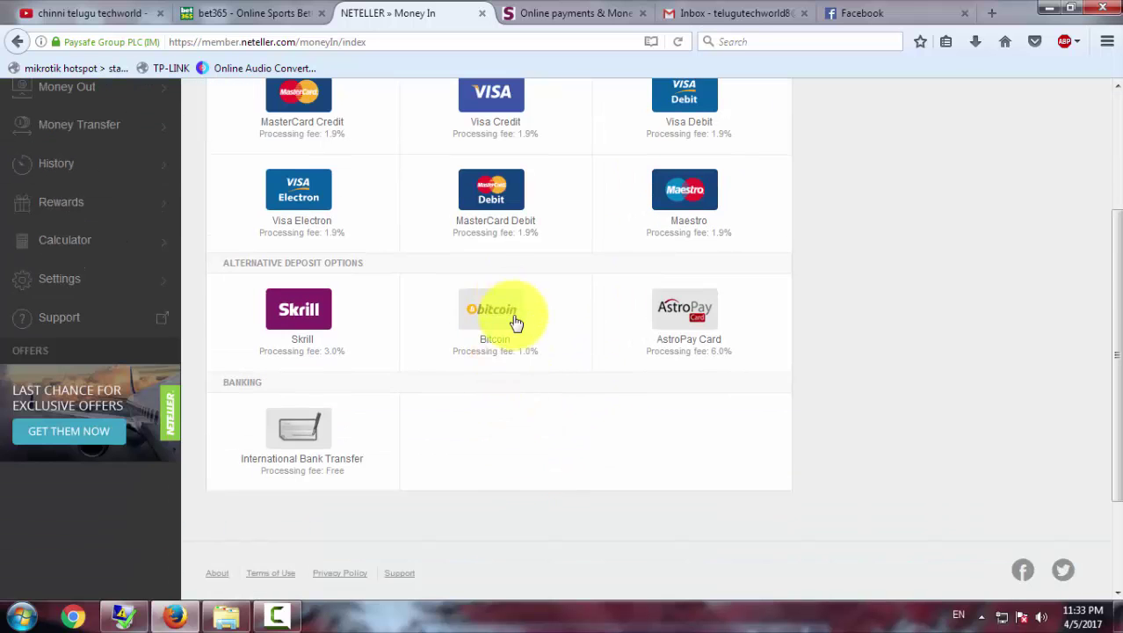
scroll(356, 370, "up", 3)
scroll(356, 370, "up", 1)
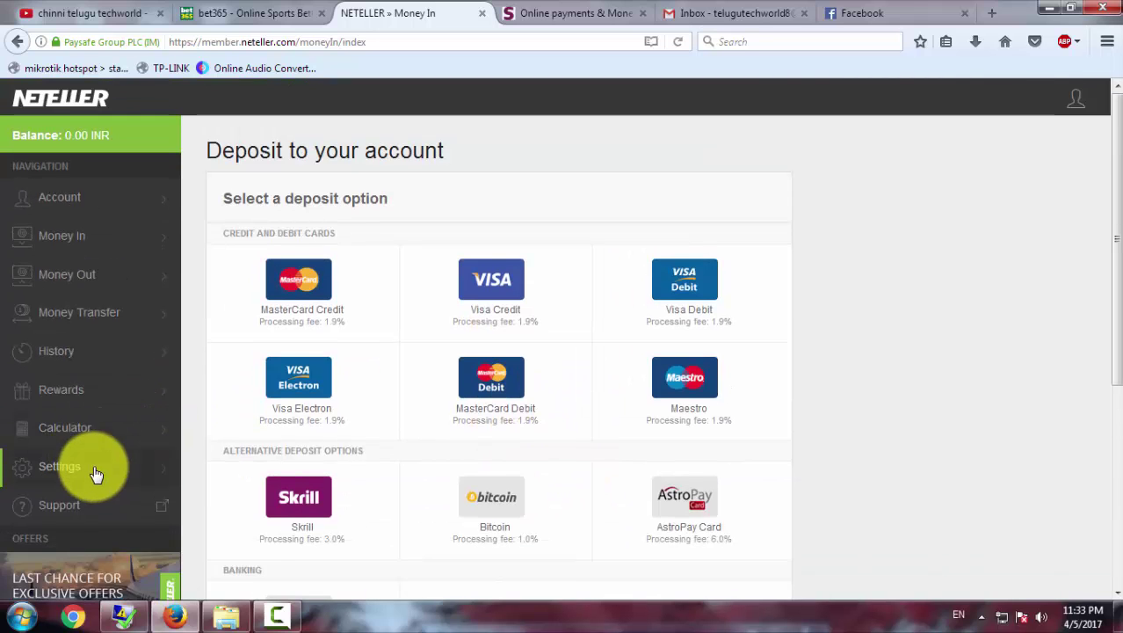
Step: Return through the settings to account verification, and start the webcam upload for verifying the ID
left_click(98, 473)
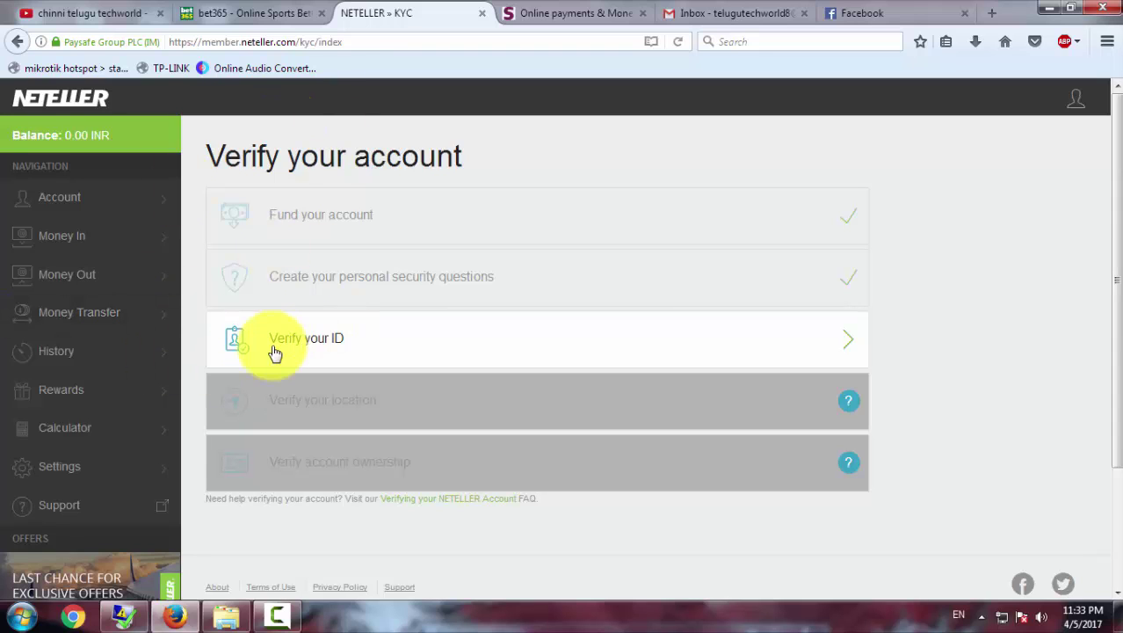
left_click(401, 343)
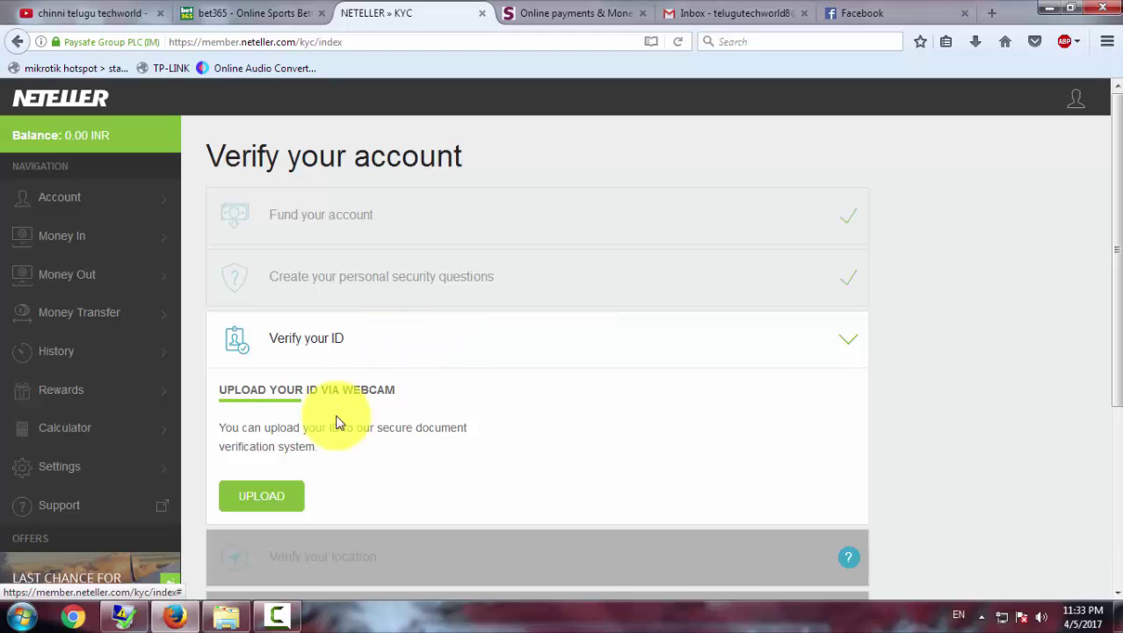
left_click(267, 498)
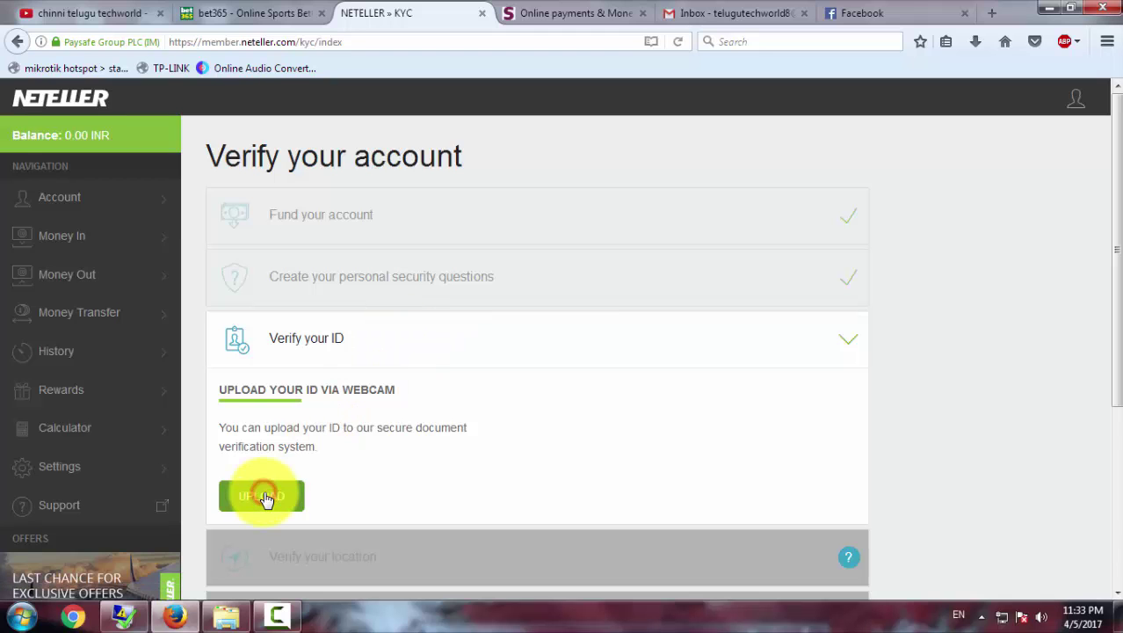
Step: Set the document for ID verification to ID CARD and mark it as having no expiry, leaving the document number blank
scroll(344, 358, "down", 2)
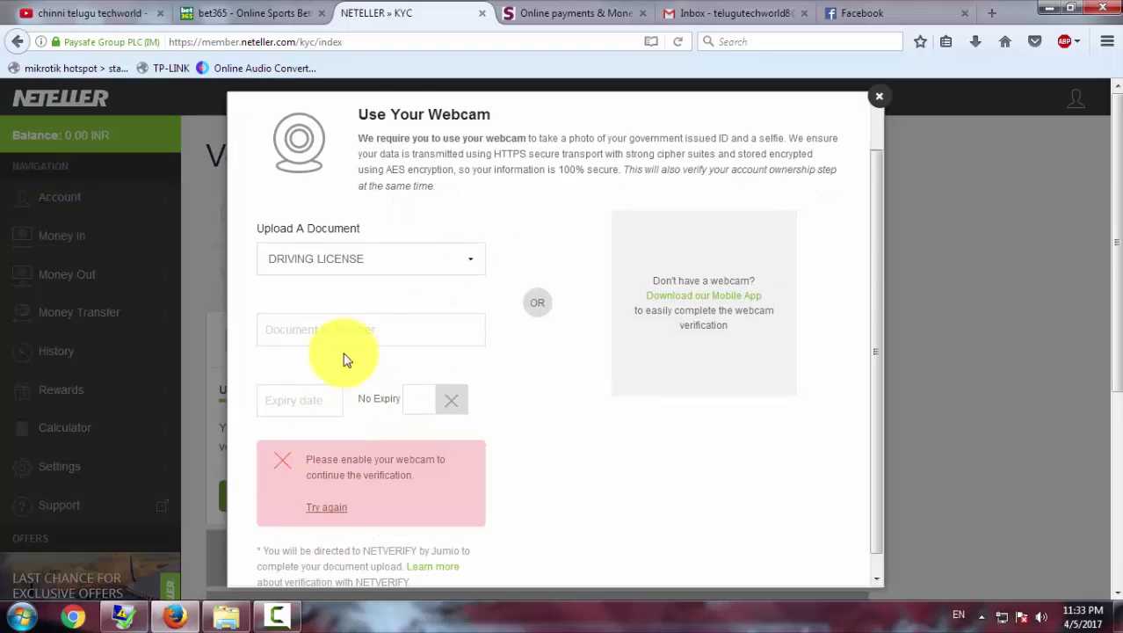
left_click(347, 243)
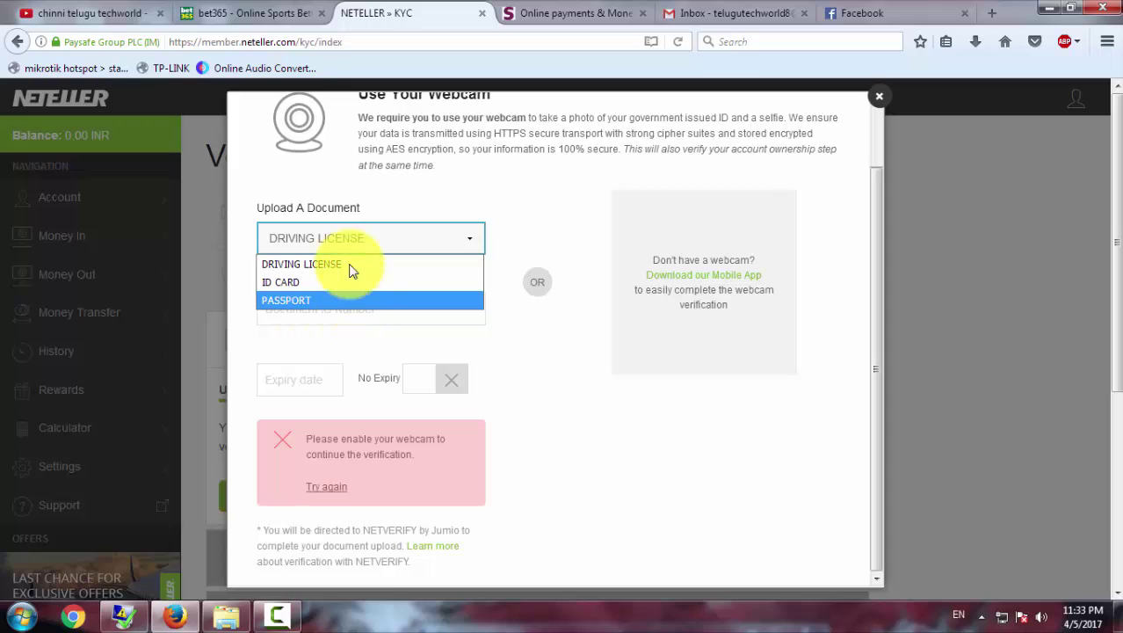
left_click(531, 235)
left_click(407, 244)
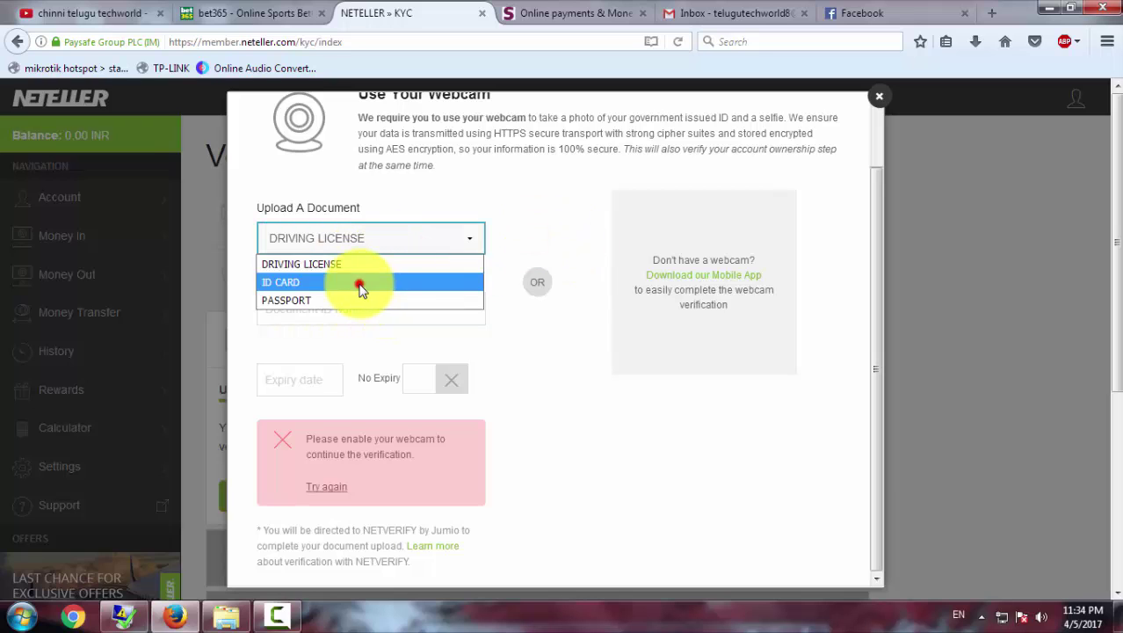
left_click(357, 283)
left_click(398, 312)
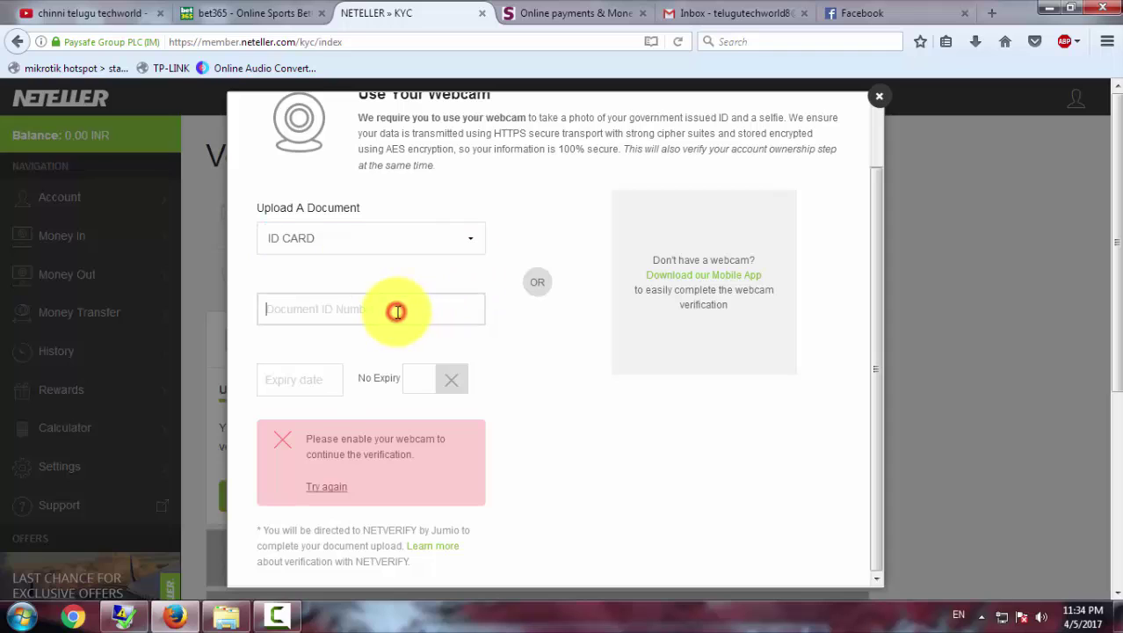
left_click(324, 381)
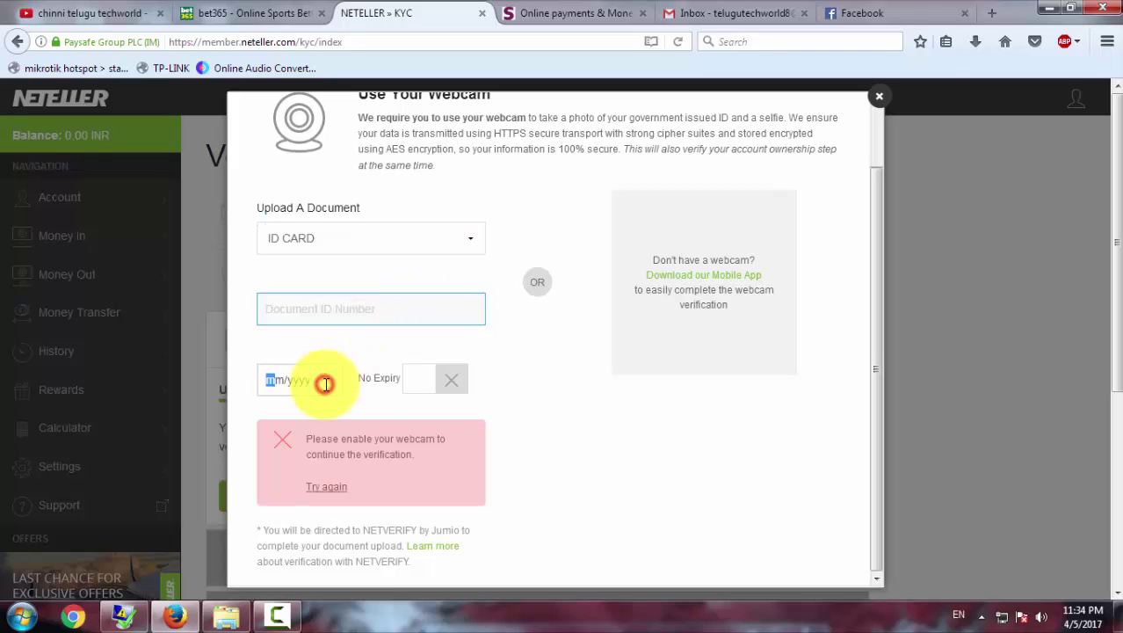
left_click(437, 380)
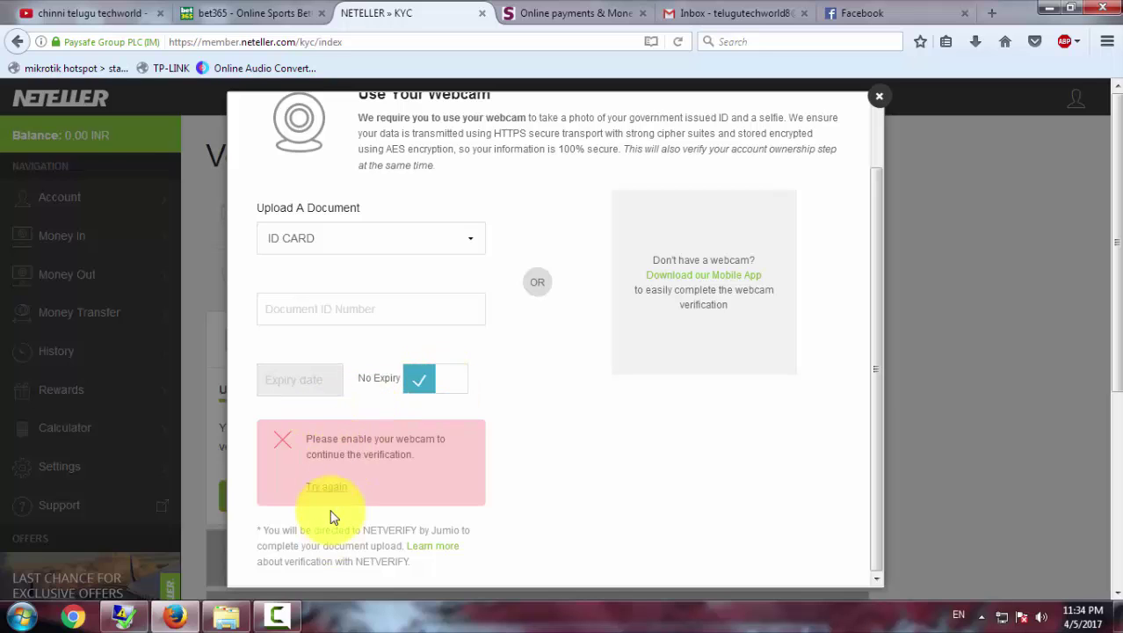
Step: Examine the request to enable the webcam, and open the mobile app download offered for users without one
left_click_drag(308, 441, 454, 447)
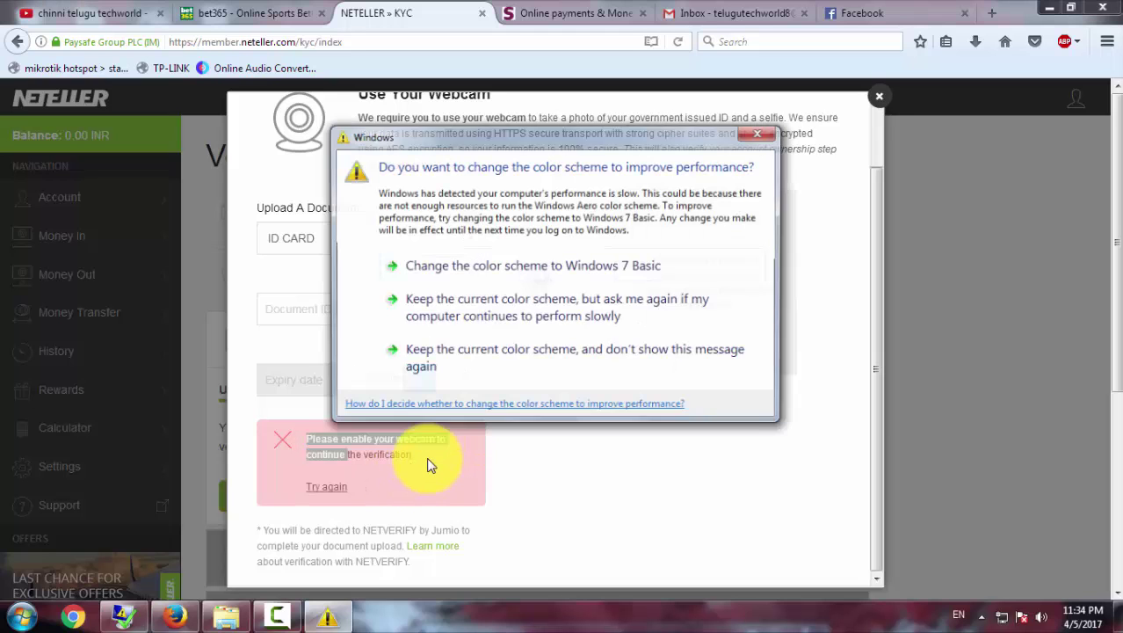
left_click(756, 135)
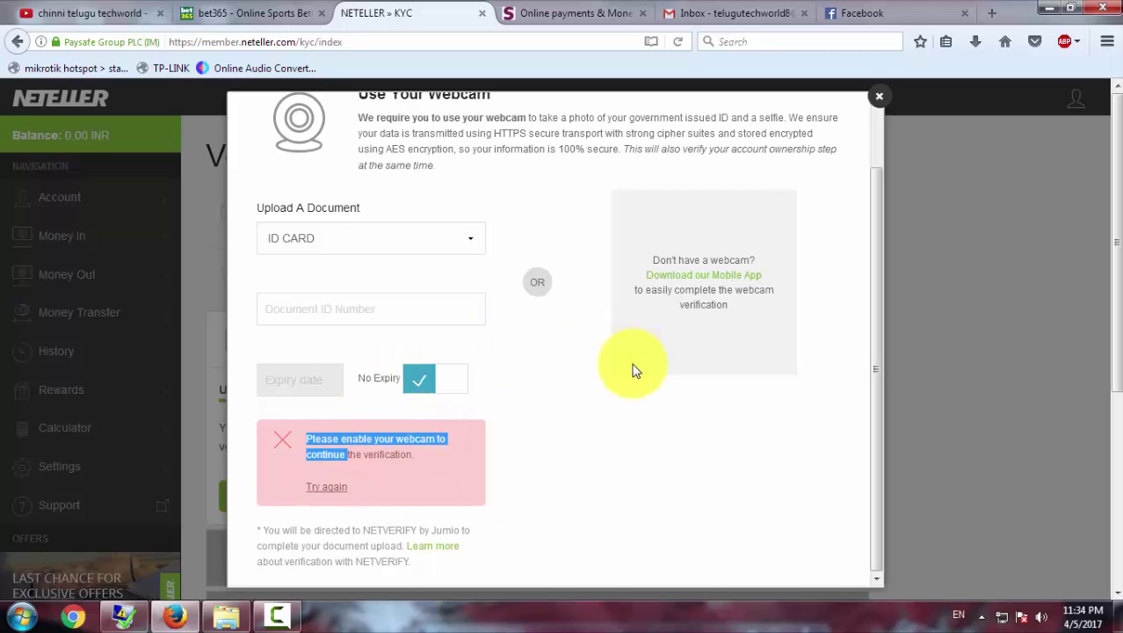
left_click(524, 347)
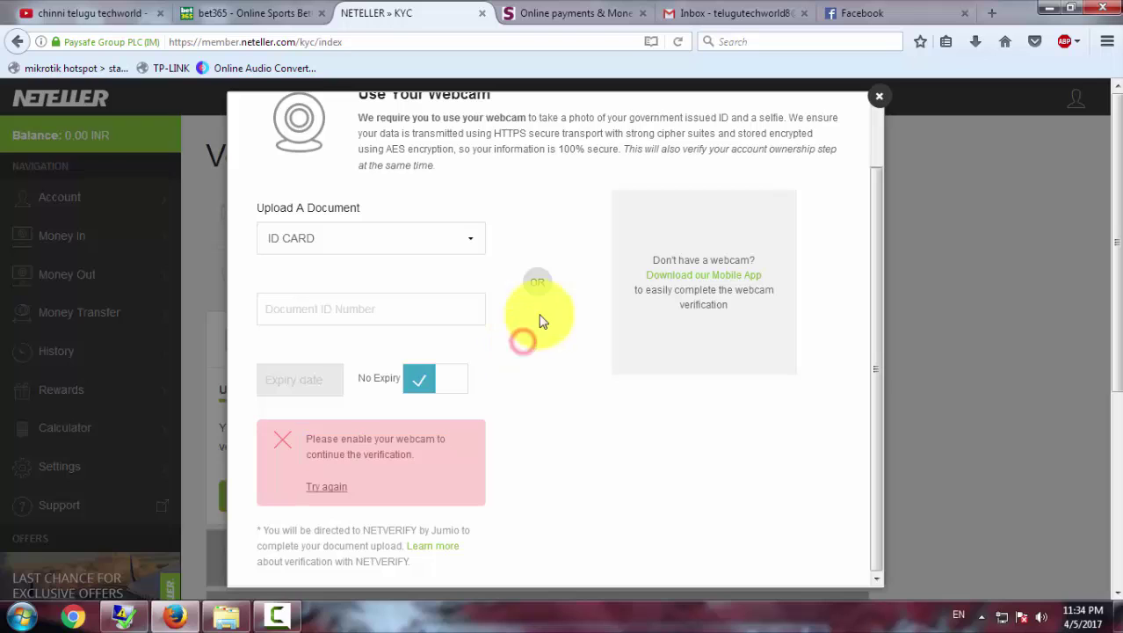
left_click(699, 282)
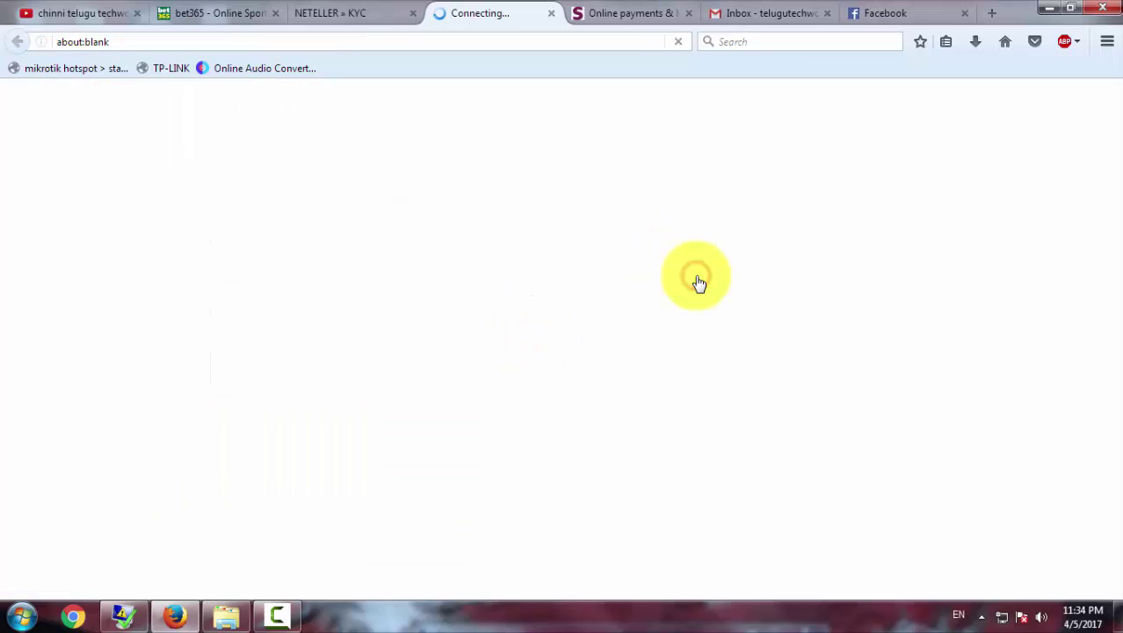
Step: Examine the NETELLER support page about the mobile app, including its section on uploading verification documents
left_click(334, 11)
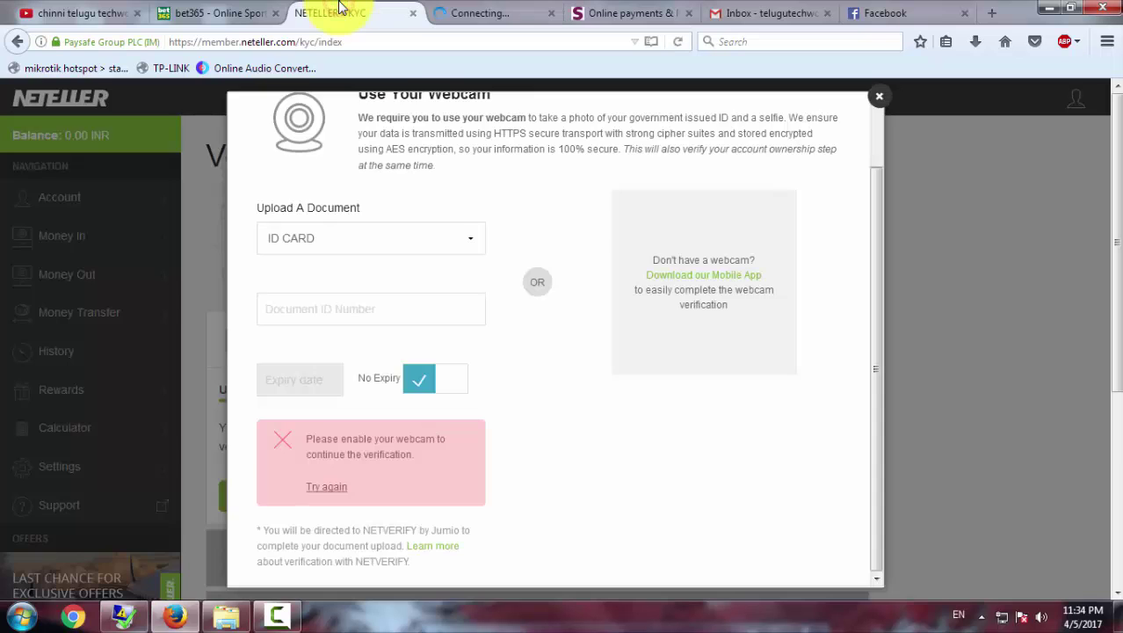
left_click(499, 9)
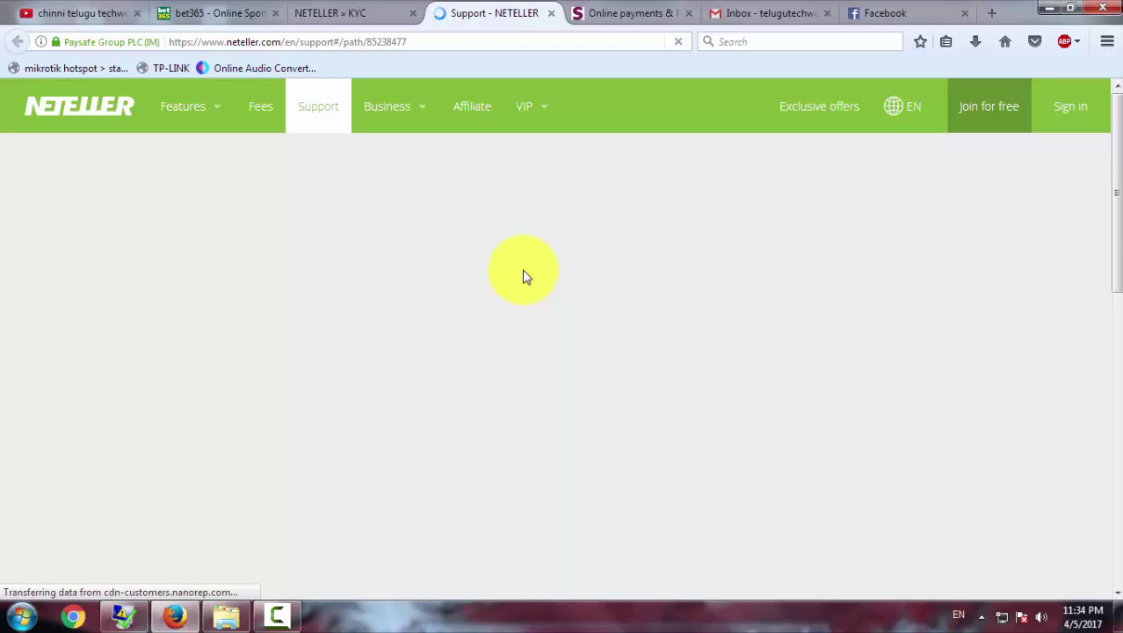
scroll(695, 419, "down", 5)
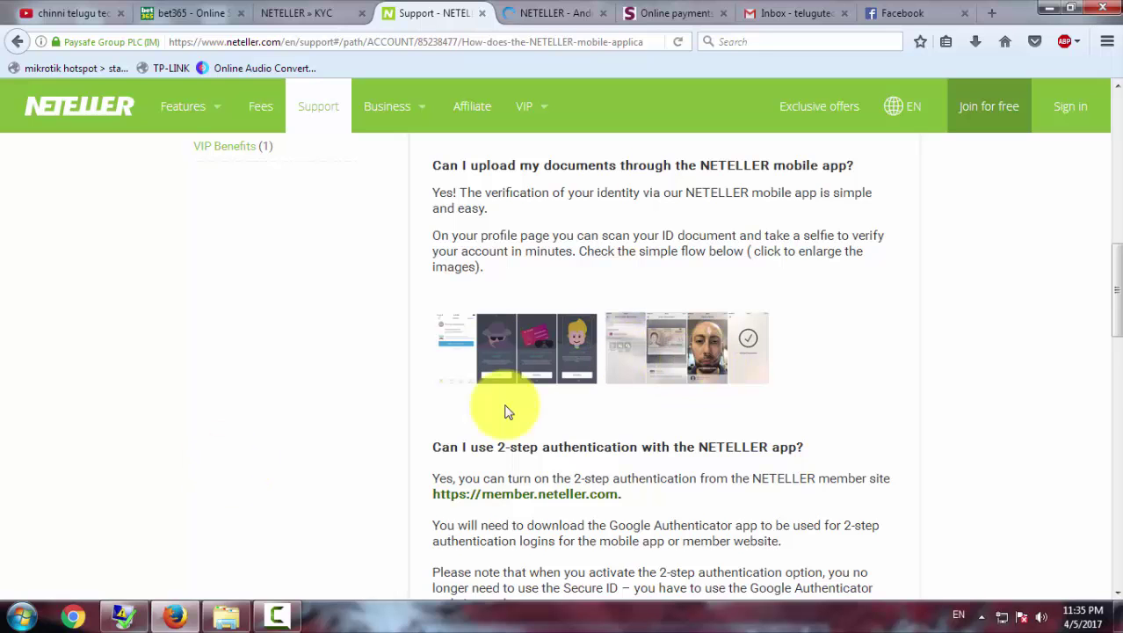
Step: Review the NETELLER Android app's Google Play listing, including its screenshots and description
left_click(524, 7)
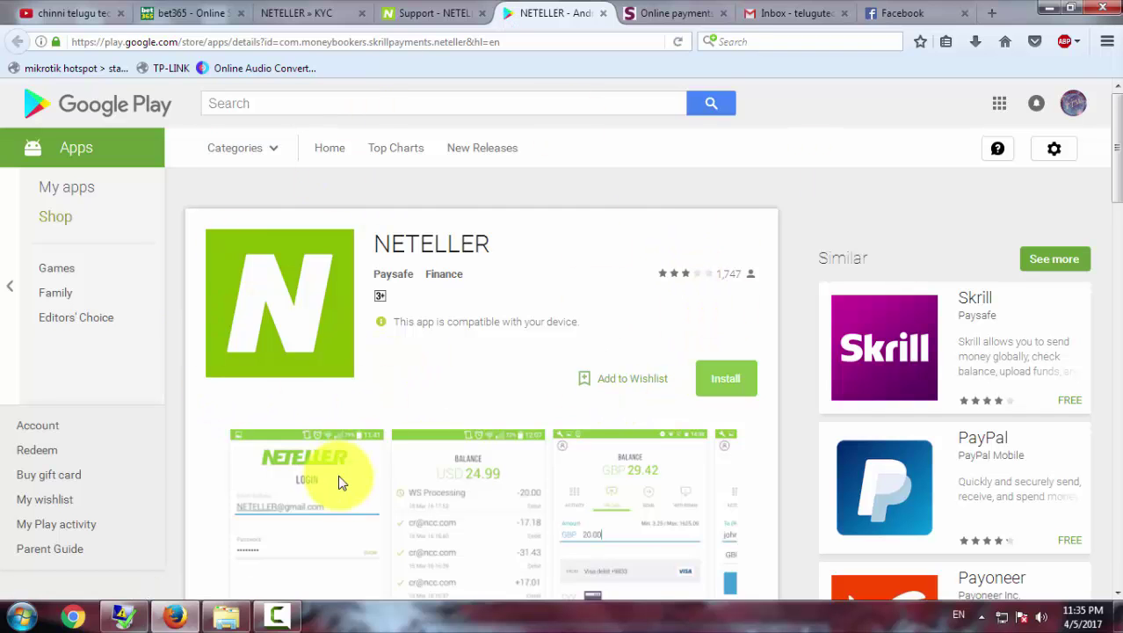
scroll(323, 377, "down", 2)
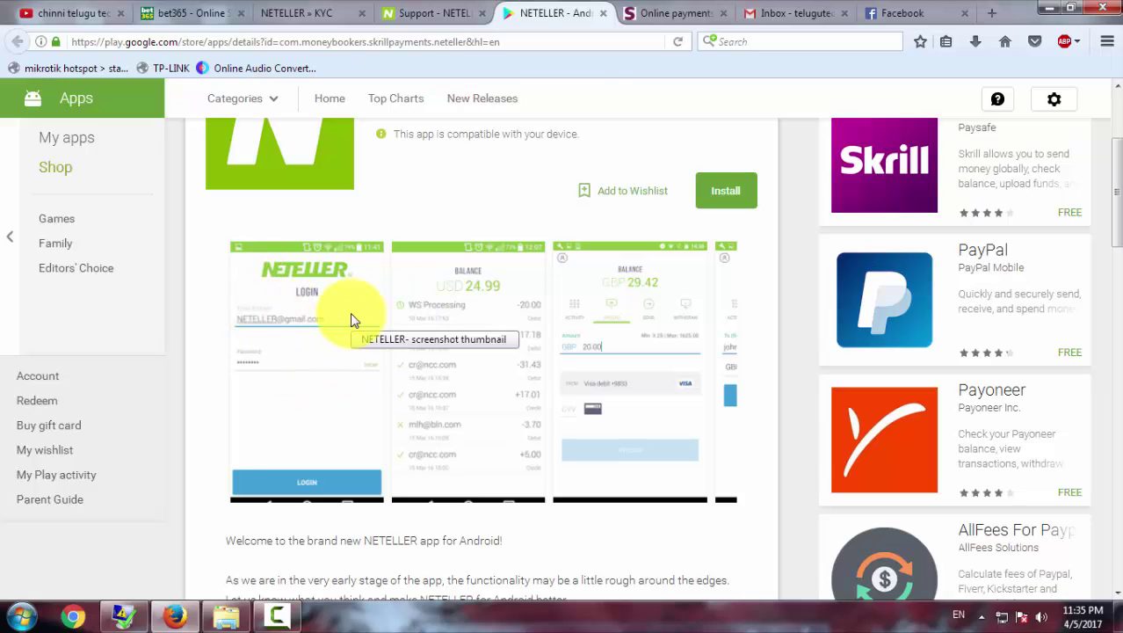
scroll(605, 392, "up", 2)
scroll(607, 396, "up", 1)
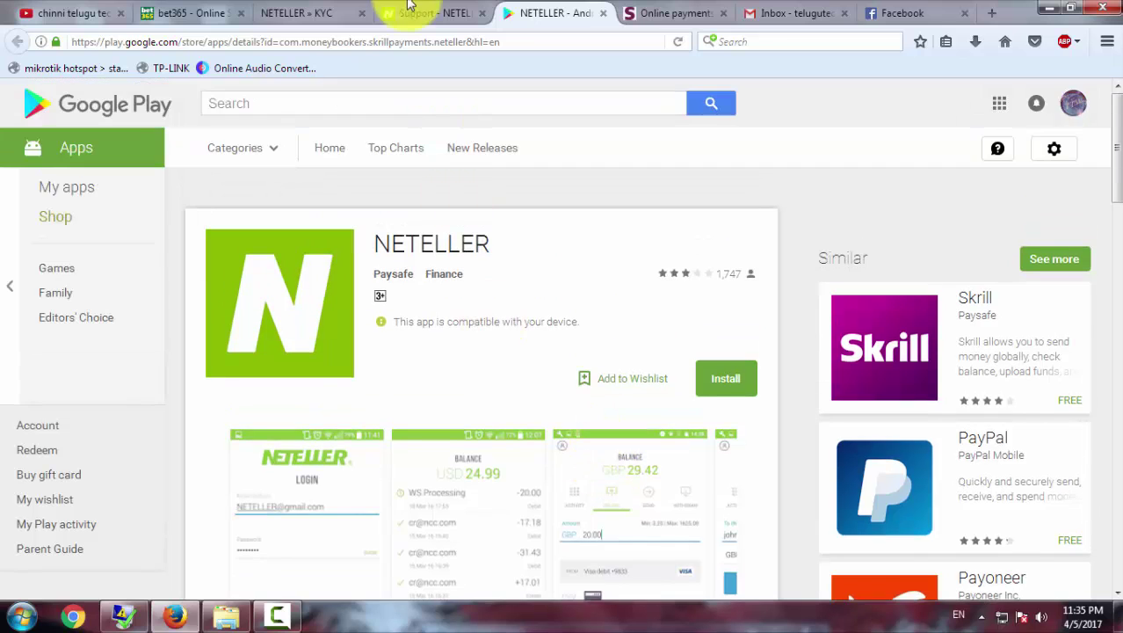
Step: Close the webcam ID upload form and review the remaining account verification stages, reopening verification from the account dashboard
left_click(307, 11)
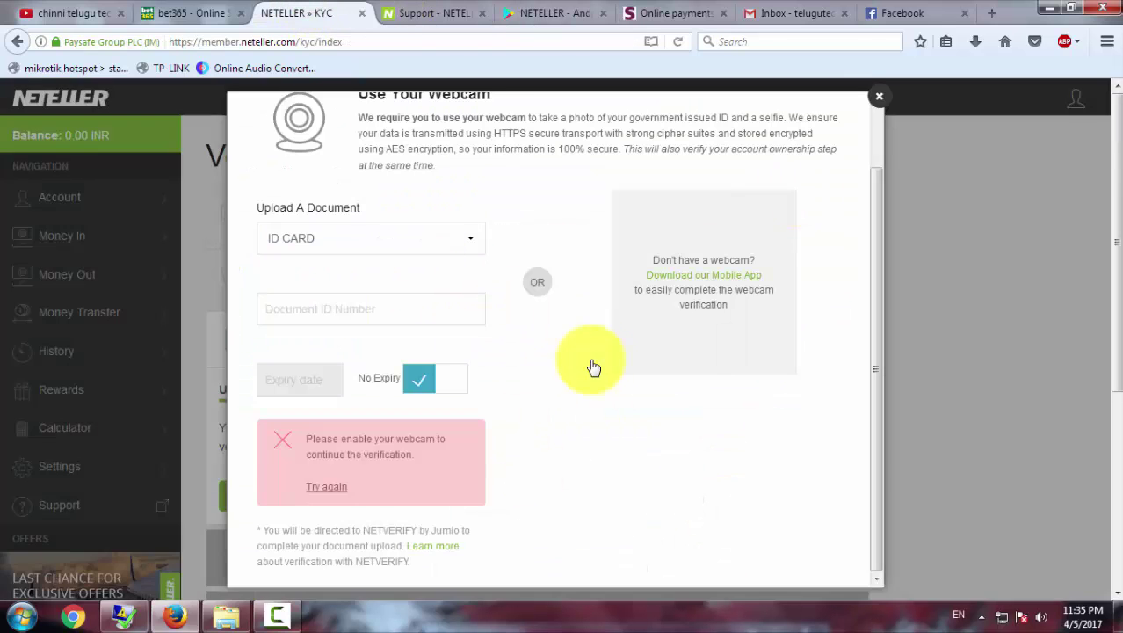
key("Escape")
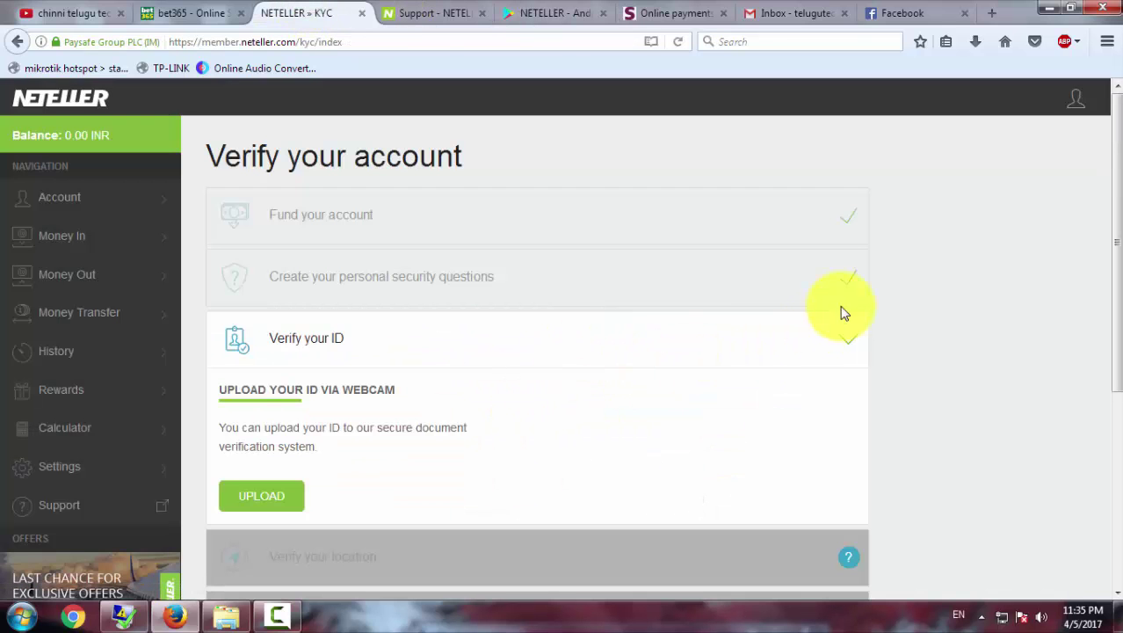
left_click(847, 329)
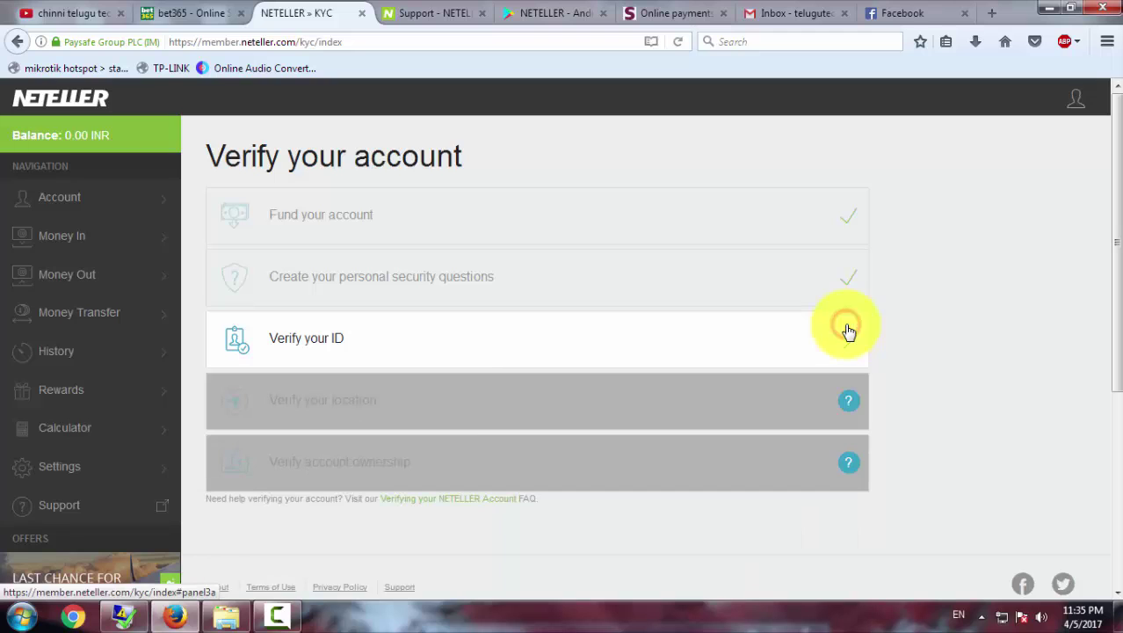
left_click(412, 411)
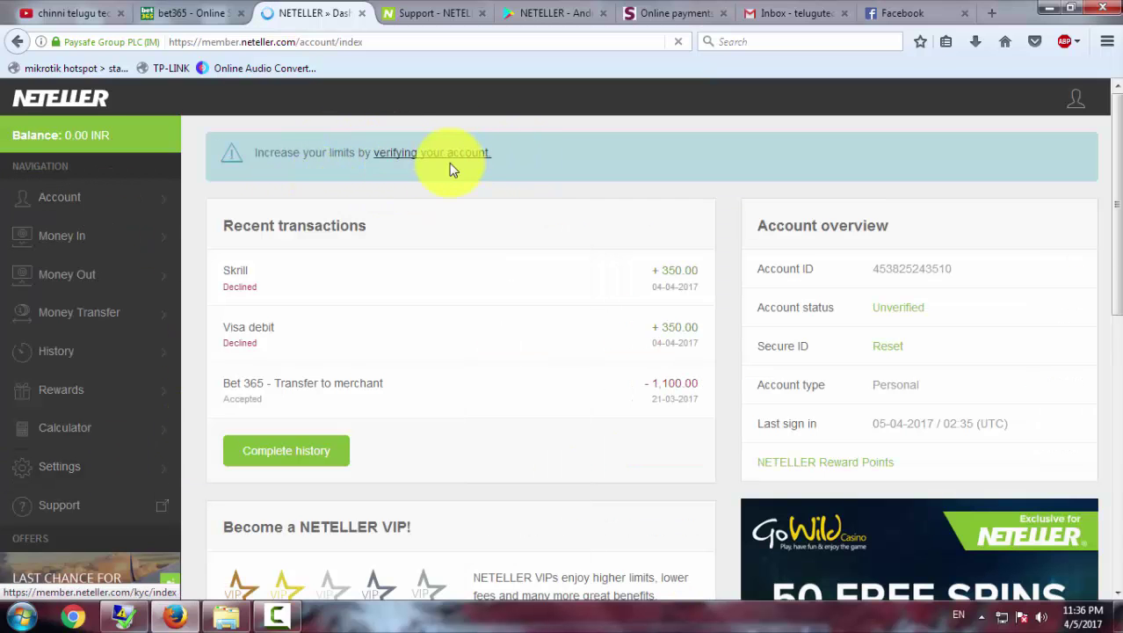
left_click(446, 156)
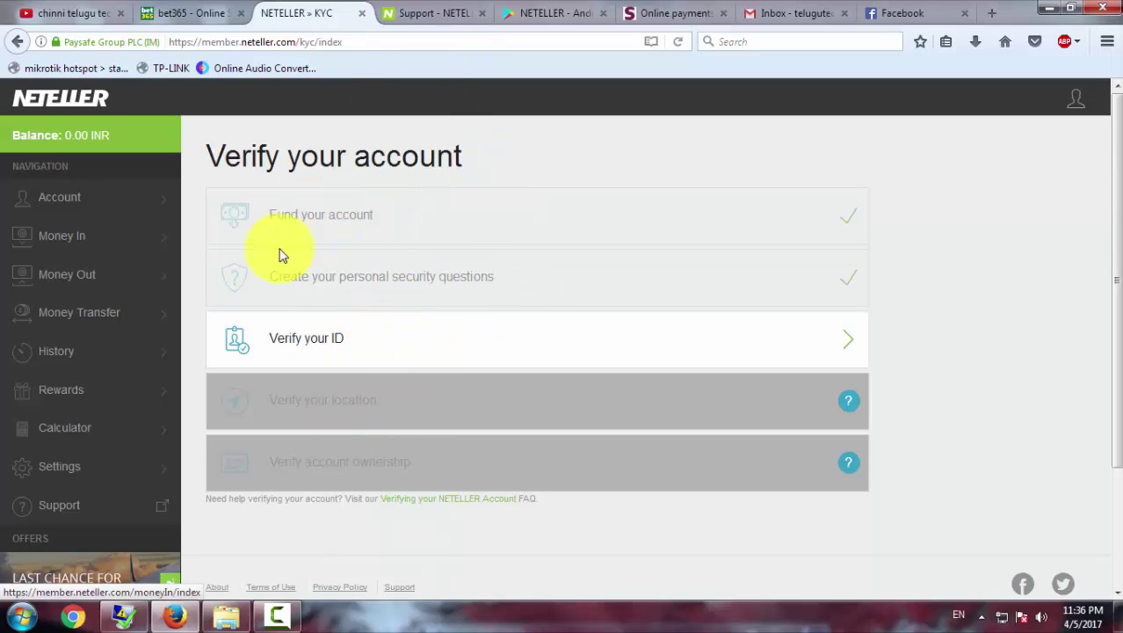
Step: Open the Money Out page, dismissing the Windows color scheme prompt, and examine the minimum balance required for bank withdrawal
left_click(74, 276)
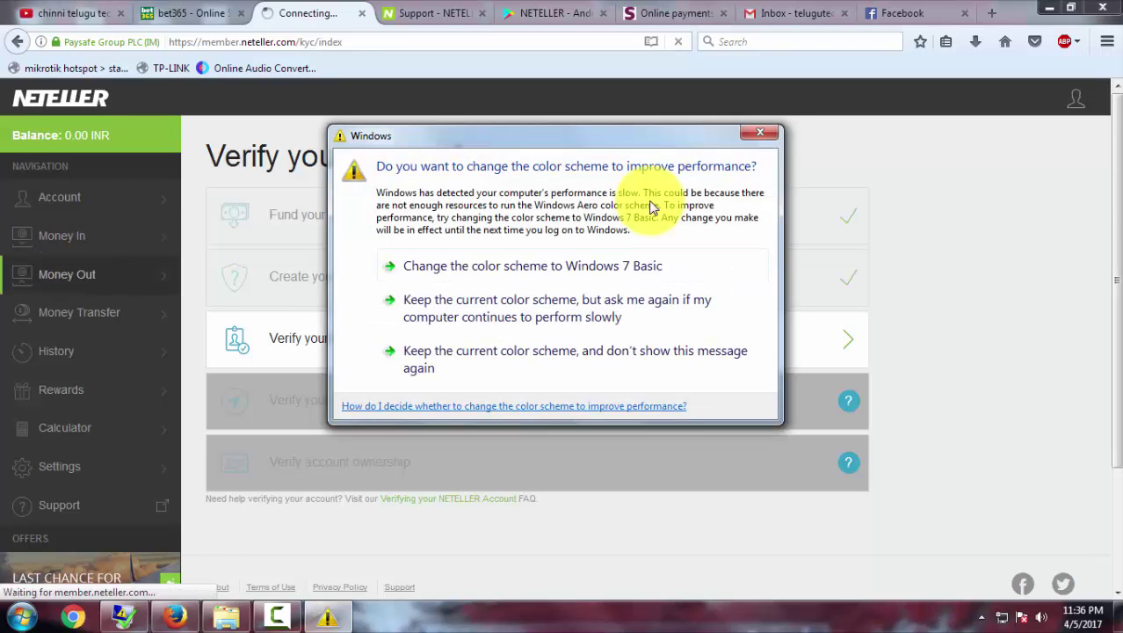
left_click(753, 136)
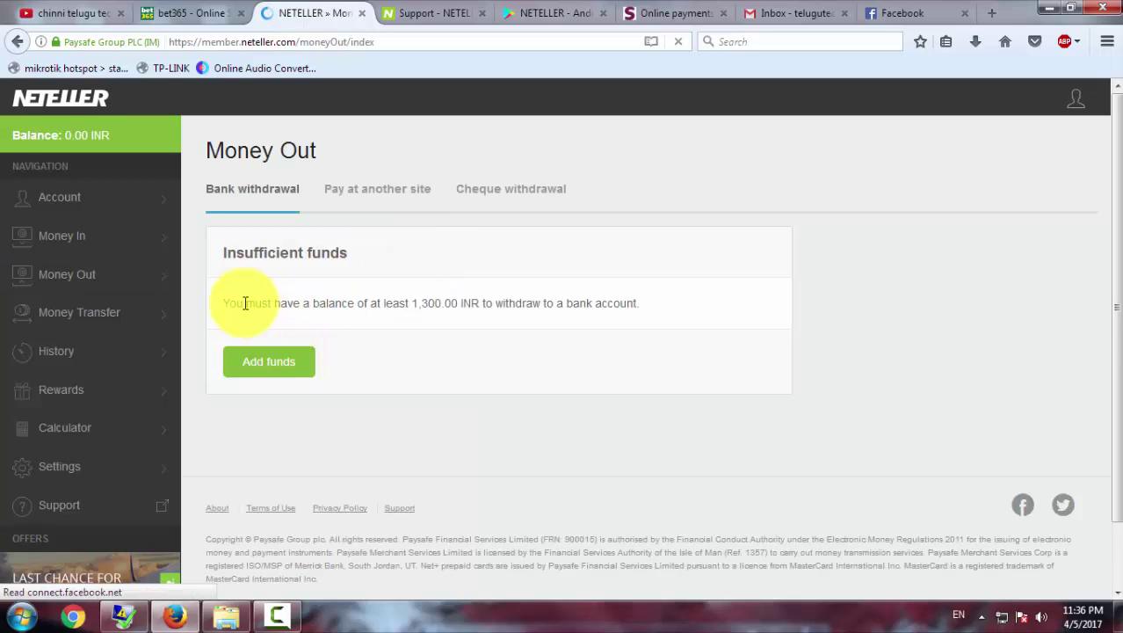
left_click_drag(417, 303, 665, 296)
left_click(441, 314)
left_click_drag(441, 314, 444, 314)
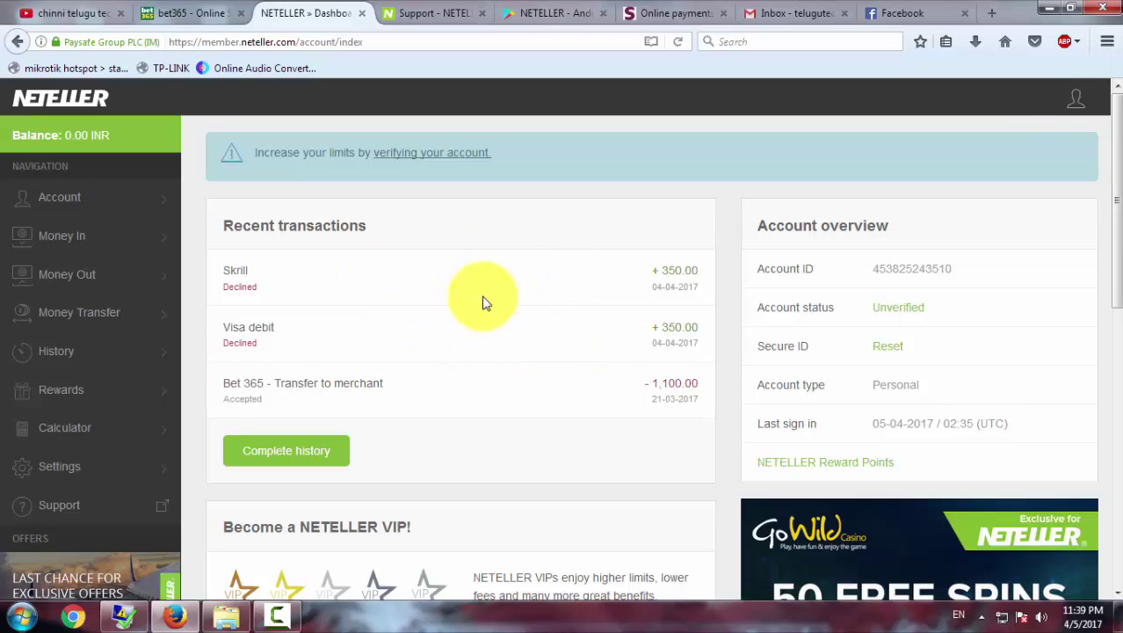
Step: View the bet365 home page, and return to the NETELLER account dashboard
left_click(207, 11)
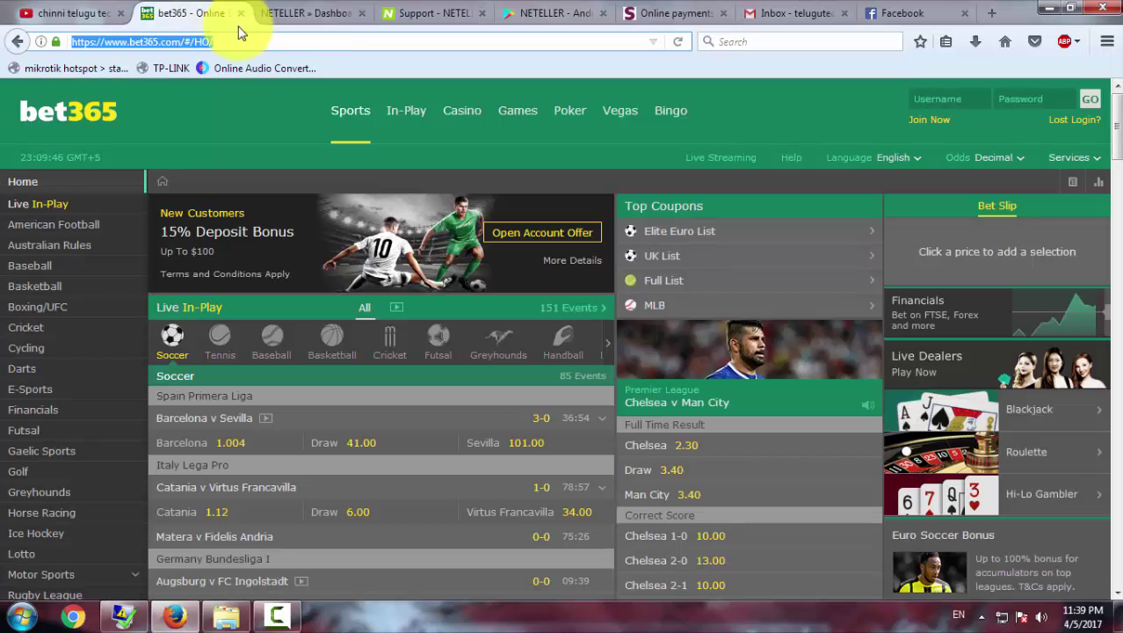
left_click(301, 10)
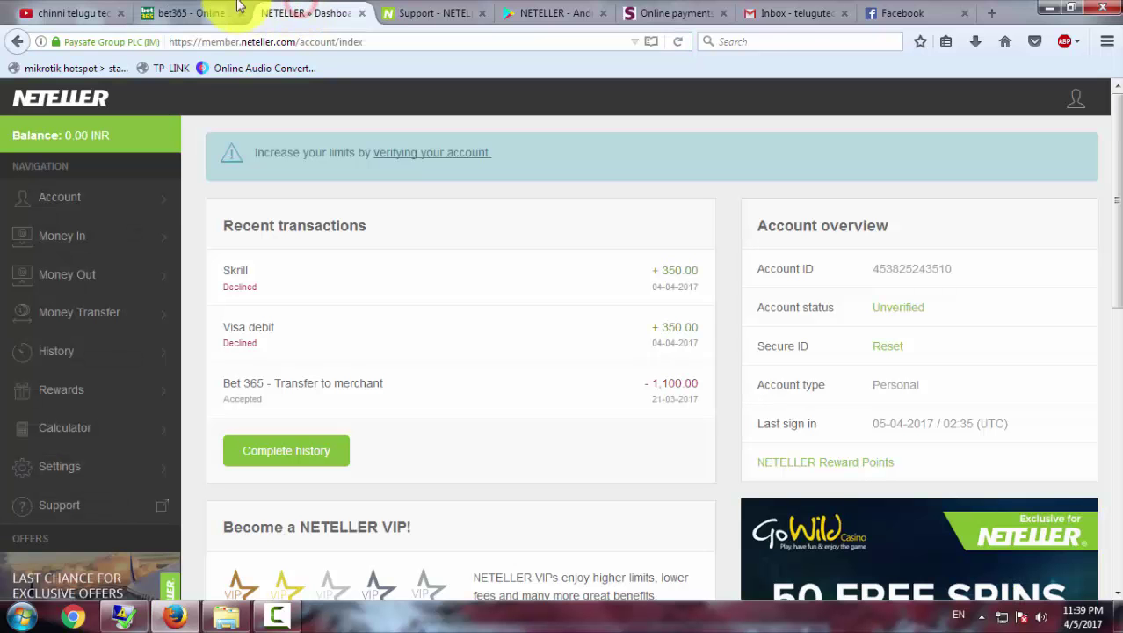